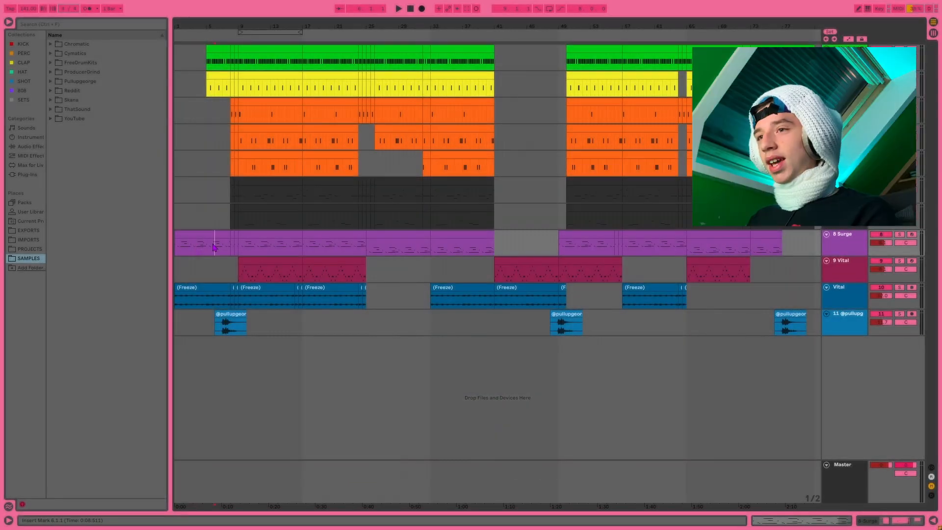
Open the Surge synth on track 8, look through its available skins, and close the synth window
{"action": "left_click", "coordinate": [214, 247]}
{"action": "key", "text": "shift+Tab"}
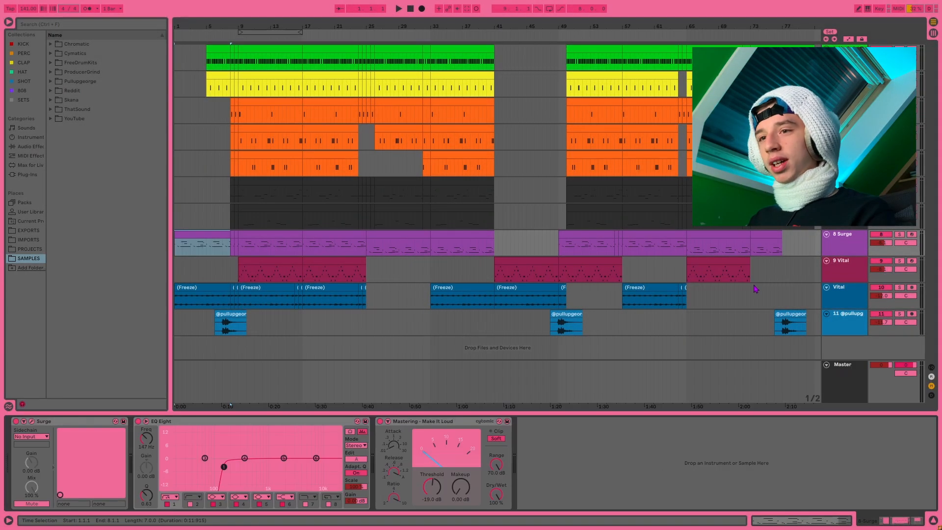
{"action": "left_click", "coordinate": [32, 421]}
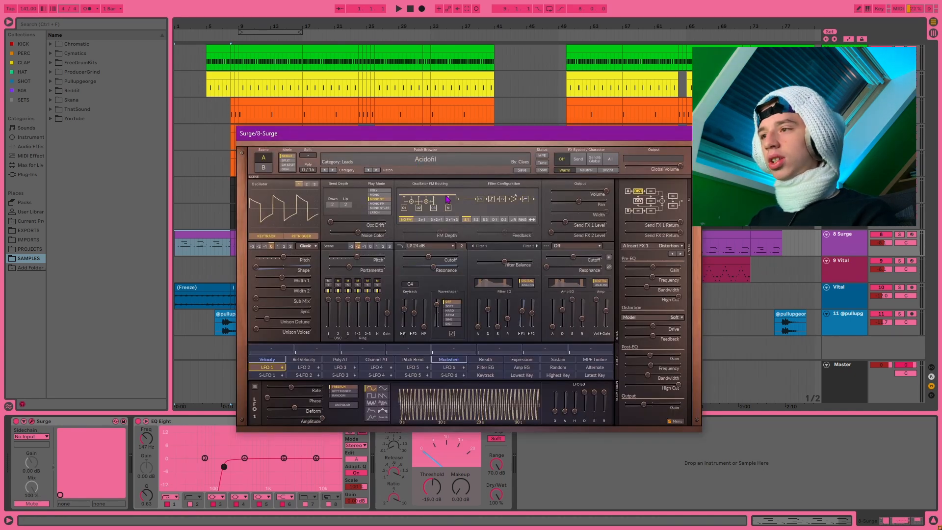
{"action": "left_click", "coordinate": [676, 421]}
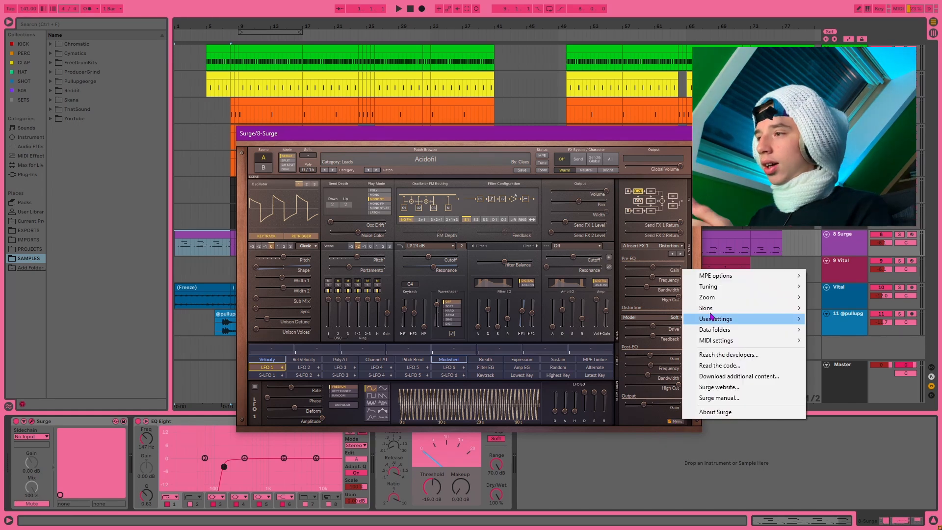
{"action": "mouse_move", "coordinate": [716, 311]}
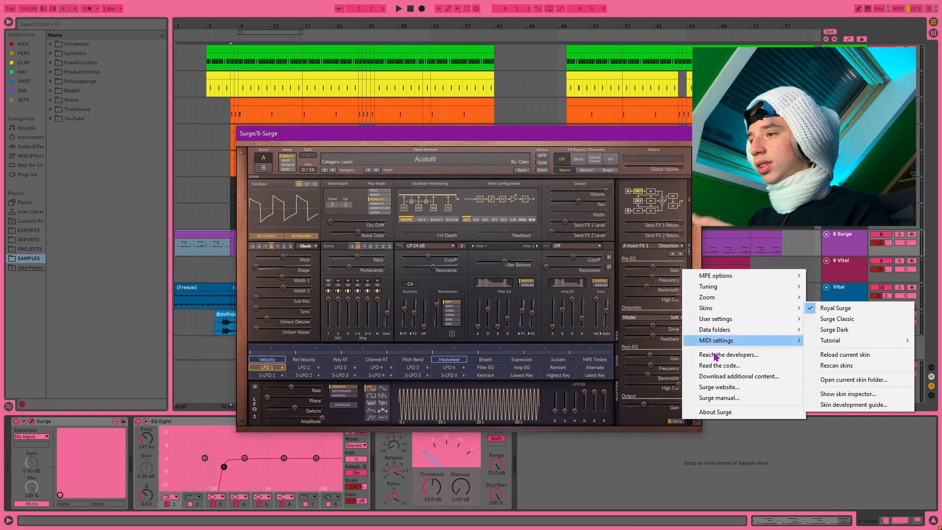
{"action": "left_click", "coordinate": [630, 421]}
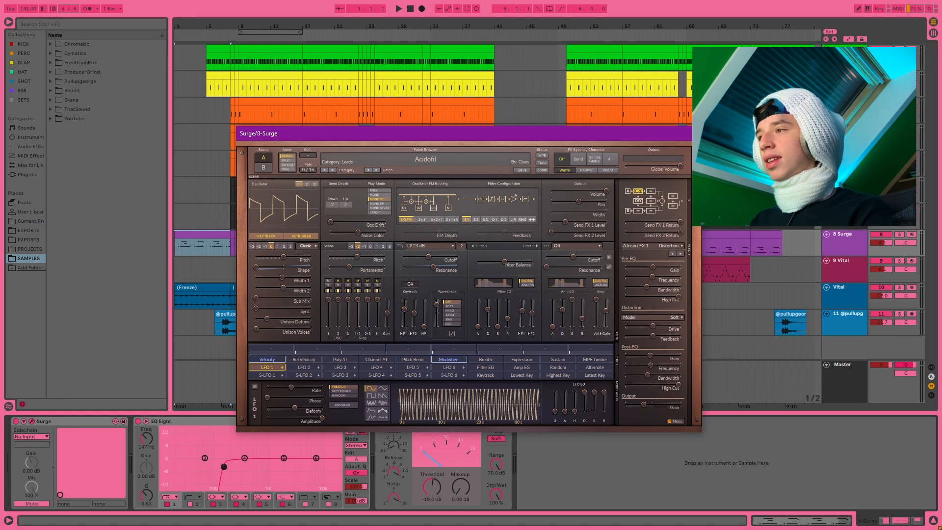
{"action": "left_click", "coordinate": [687, 133]}
Show the first Surge clip's MIDI notes in the piano roll and examine the opening phrase of the melody
{"action": "left_click", "coordinate": [204, 248]}
{"action": "left_click", "coordinate": [793, 519]}
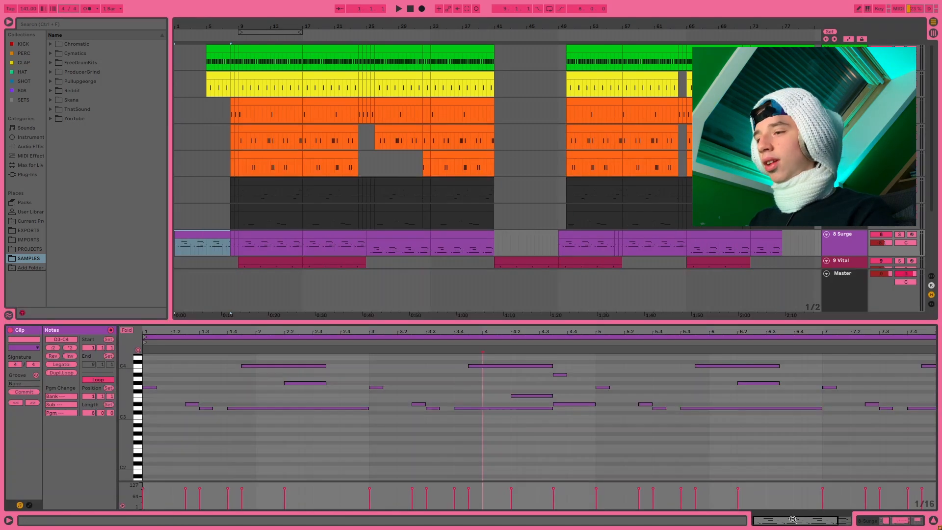
{"action": "key", "text": "shift+Tab"}
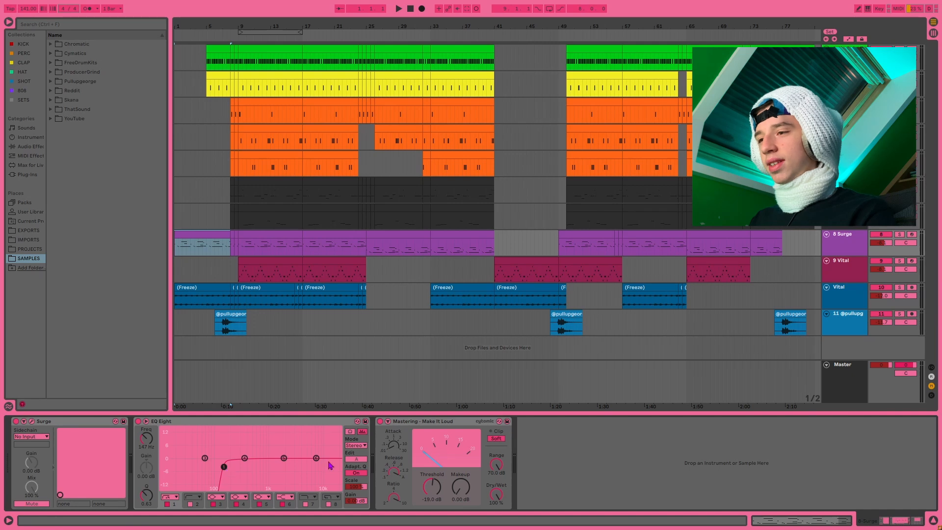
{"action": "left_click", "coordinate": [779, 520]}
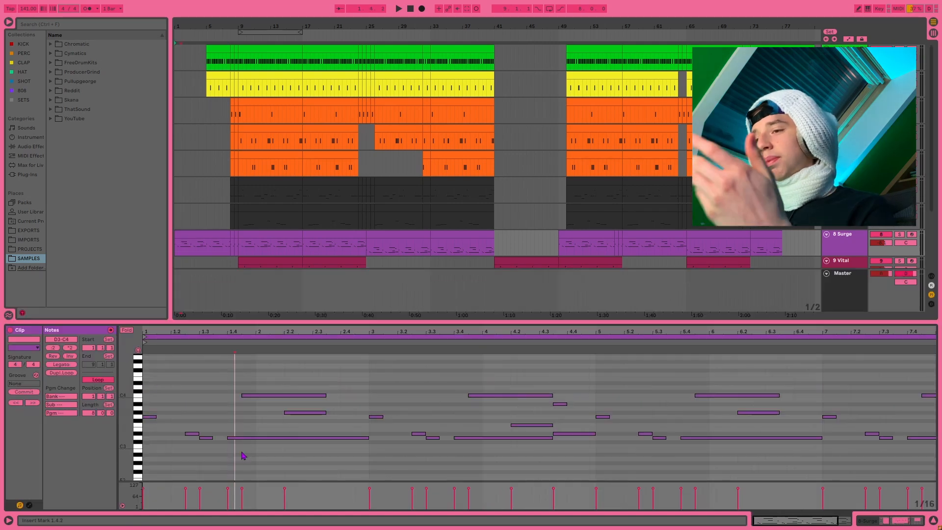
{"action": "left_click", "coordinate": [235, 441]}
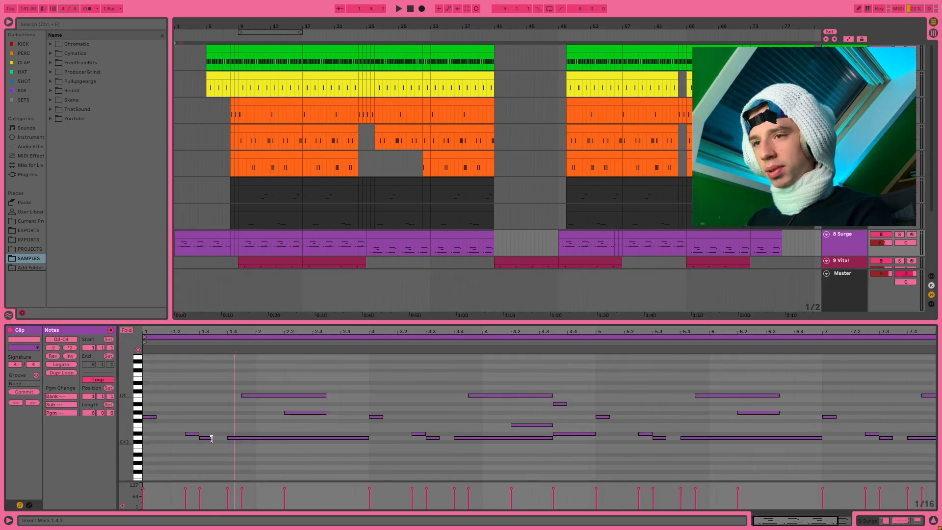
{"action": "left_click", "coordinate": [247, 456]}
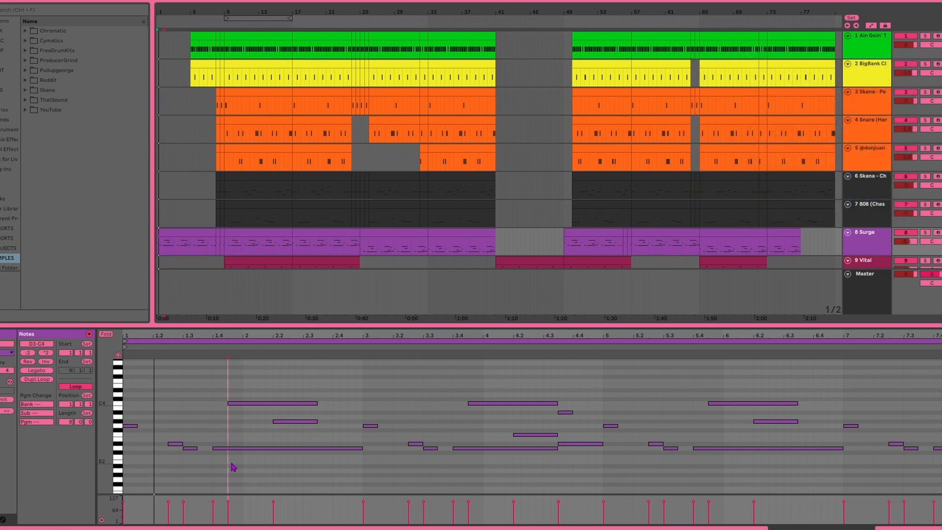
Play the first Surge clip soloed from bar 1 and highlight the sustained notes between 1.4 and 3
{"action": "key", "text": "space"}
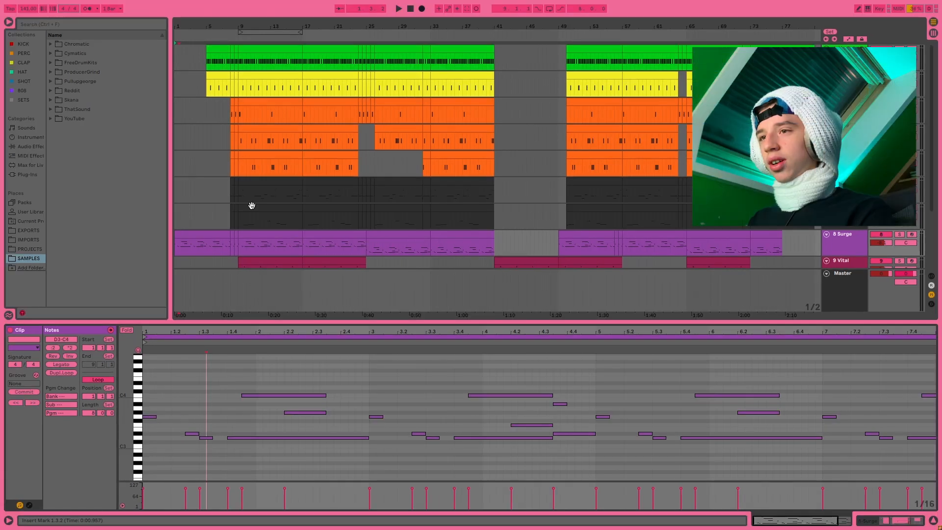
{"action": "left_click", "coordinate": [199, 230]}
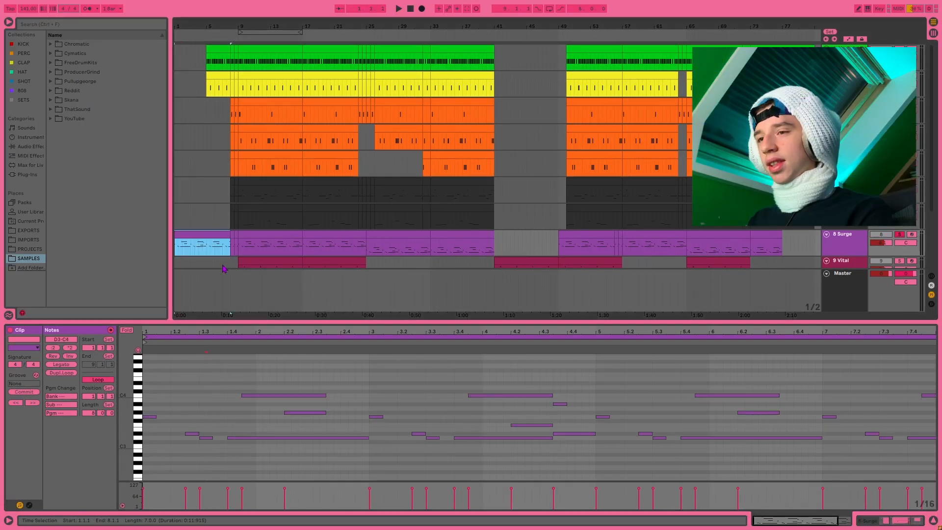
{"action": "key", "text": "space"}
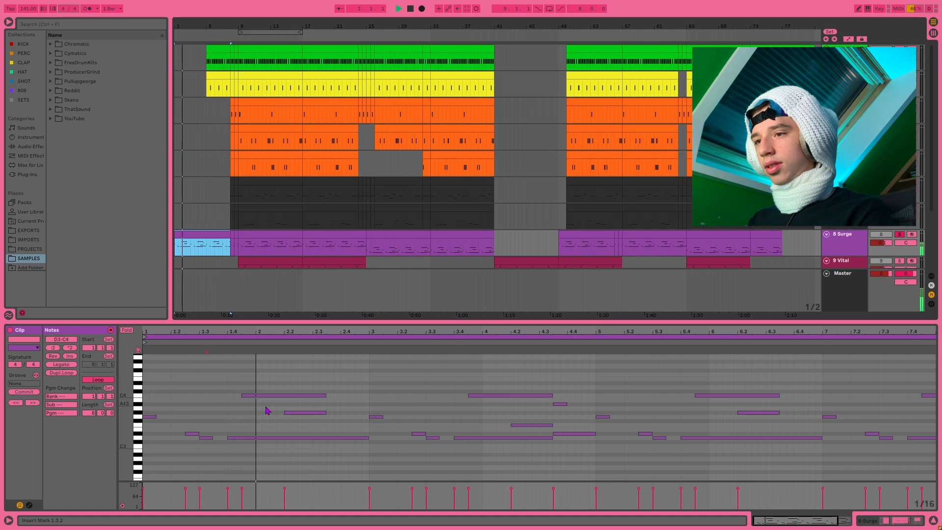
{"action": "key", "text": "space"}
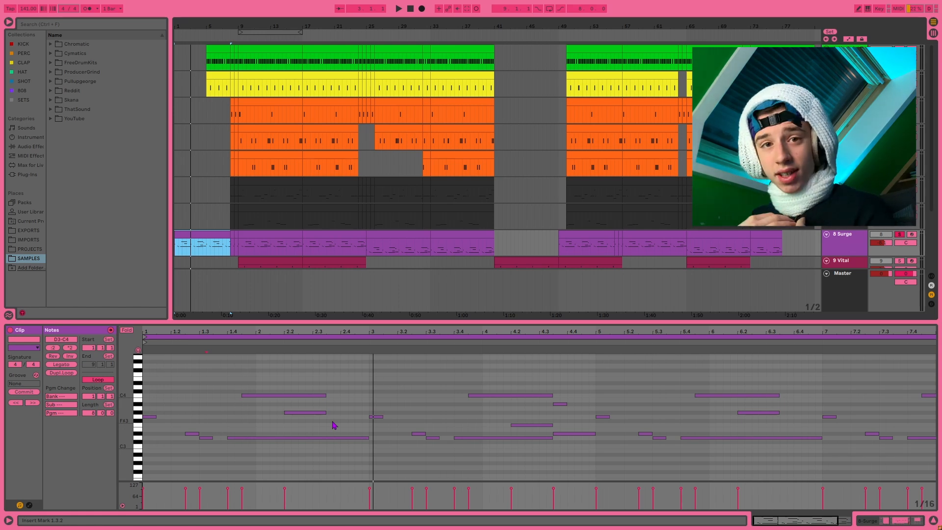
{"action": "left_click_drag", "start_coordinate": [147, 401], "coordinate": [358, 389]}
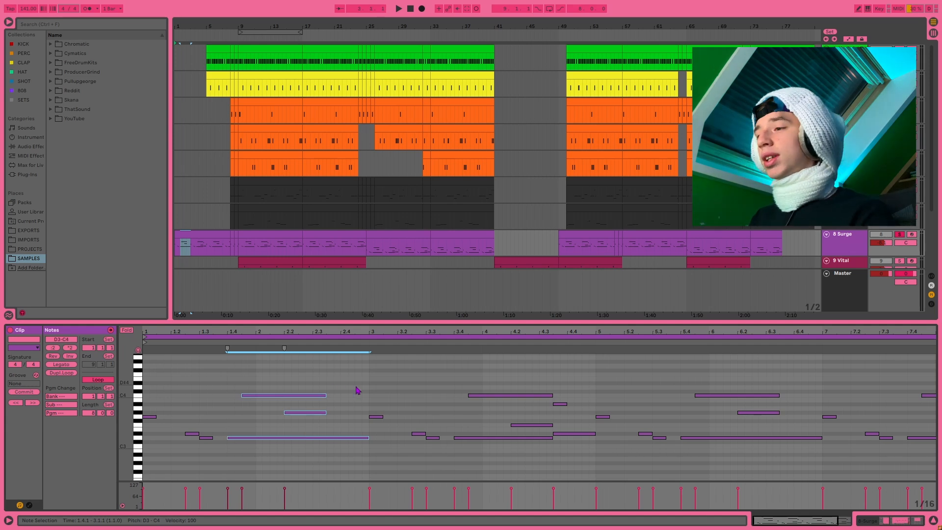
{"action": "left_click", "coordinate": [160, 418]}
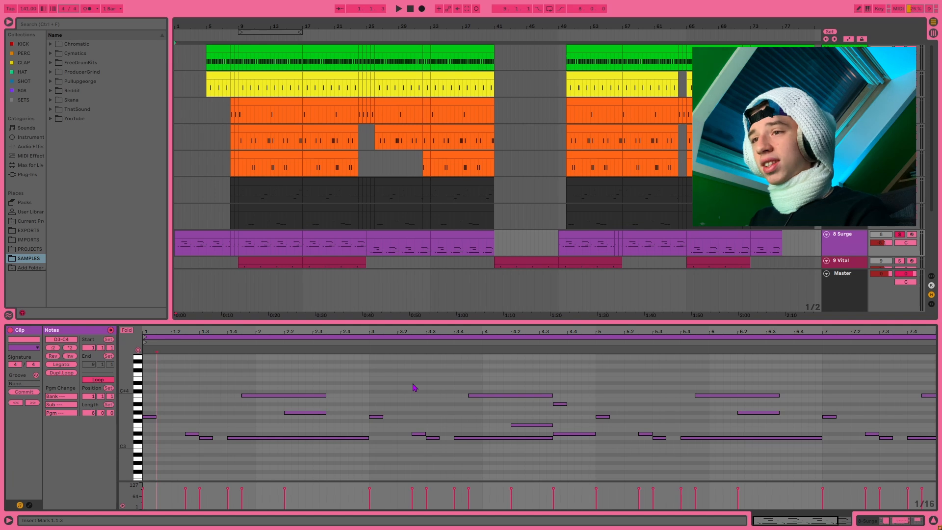
Open the Vital synth on track 9 and play the clip at bar 9 with the synth window moved aside
{"action": "scroll", "coordinate": [246, 187], "scroll_direction": "down", "scroll_amount": 3}
{"action": "left_click", "coordinate": [250, 202]}
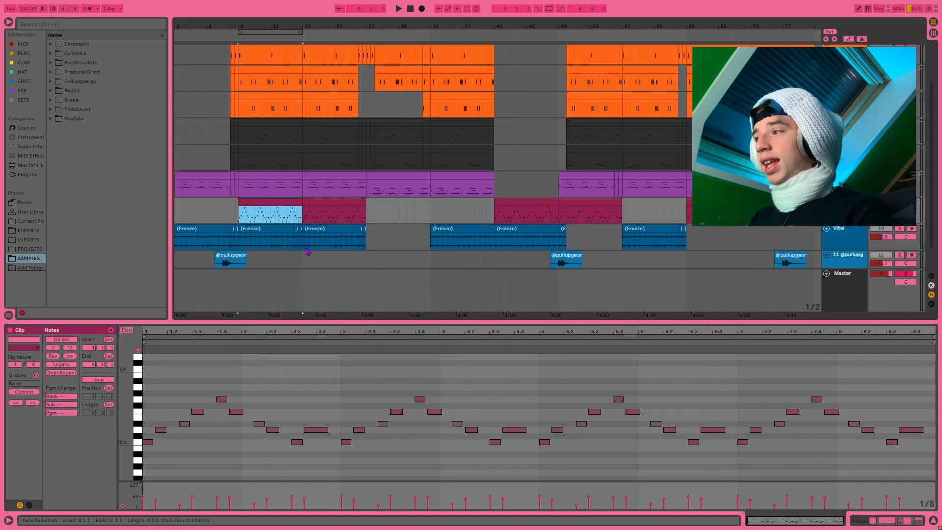
{"action": "key", "text": "shift+Tab"}
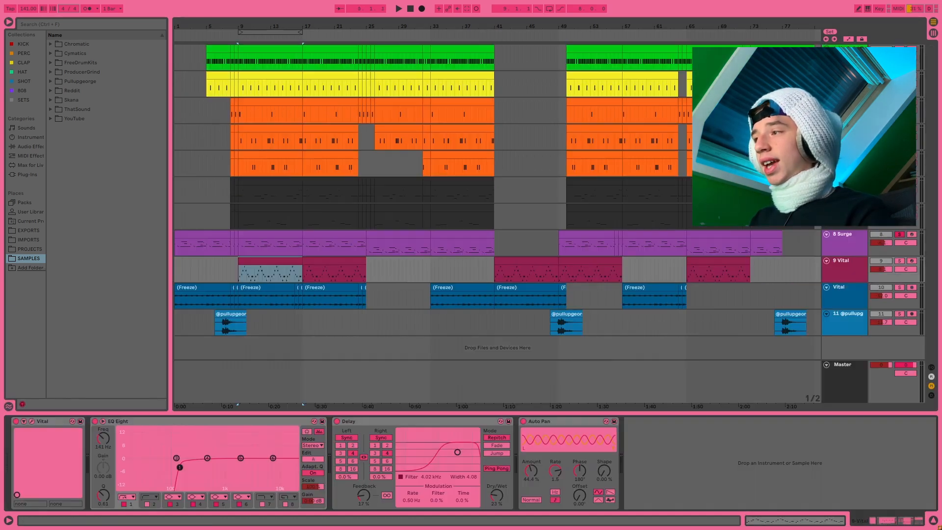
{"action": "left_click", "coordinate": [32, 421]}
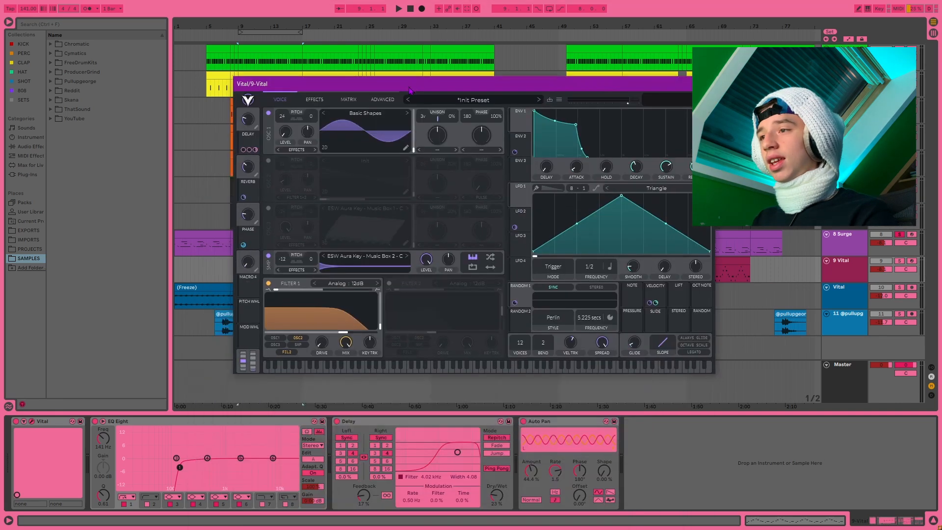
{"action": "left_click_drag", "start_coordinate": [410, 89], "coordinate": [565, 53]}
{"action": "left_click", "coordinate": [255, 272]}
{"action": "key", "text": "space"}
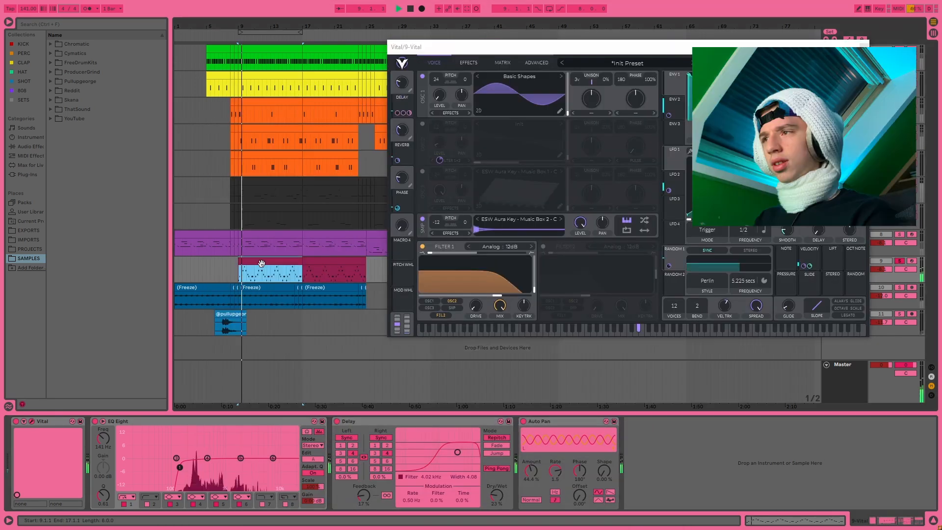
Browse Vital's preset list and close the synth window without loading a preset
{"action": "left_click", "coordinate": [620, 63]}
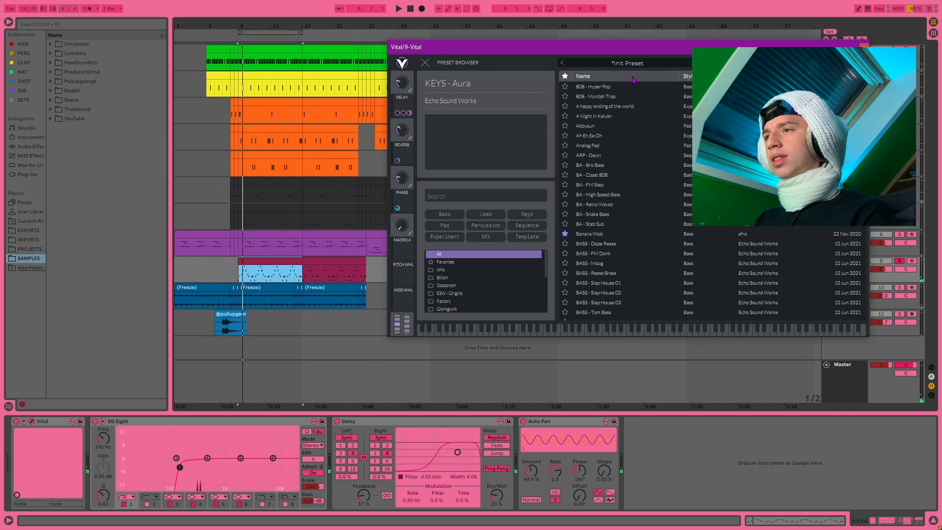
{"action": "scroll", "coordinate": [623, 183], "scroll_direction": "down", "scroll_amount": 5}
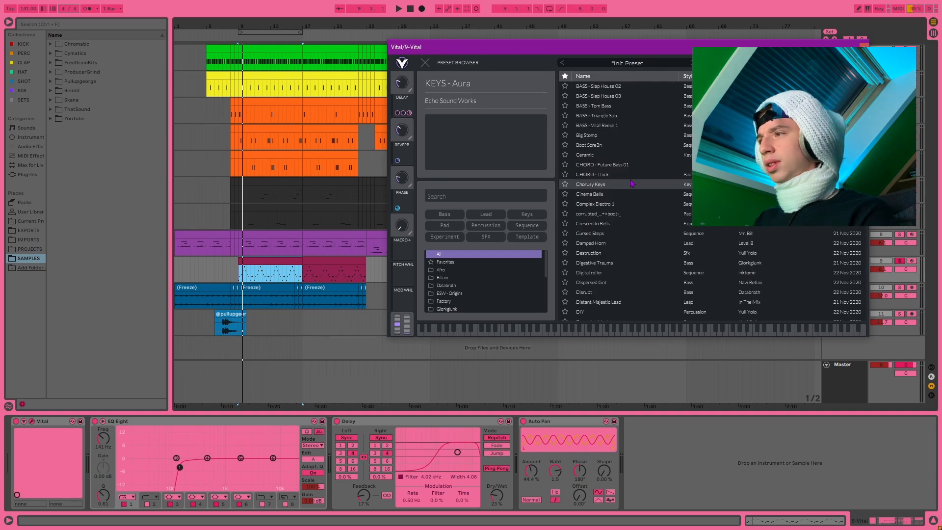
{"action": "scroll", "coordinate": [632, 183], "scroll_direction": "down", "scroll_amount": 5}
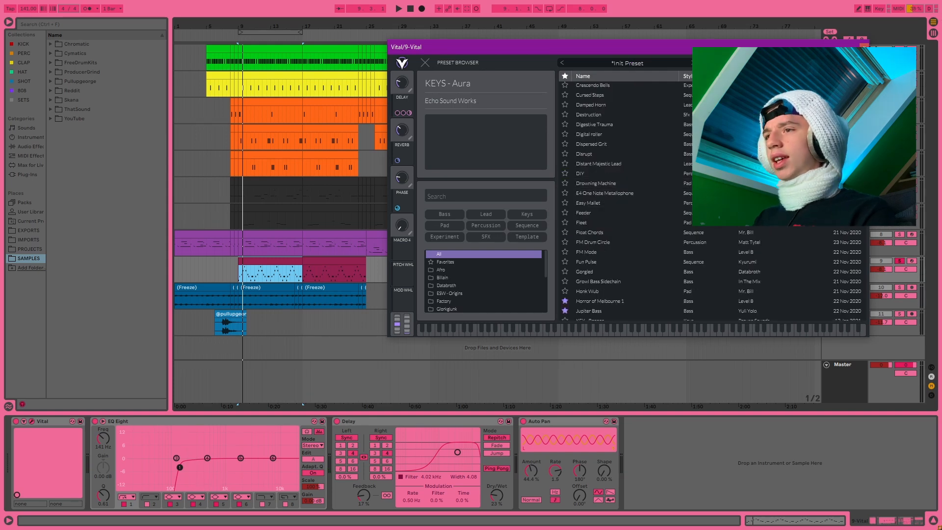
{"action": "left_click", "coordinate": [864, 45]}
Play the track 9 Vital clip at bar 9 and examine the filter settings of its Delay effect
{"action": "left_click", "coordinate": [271, 270]}
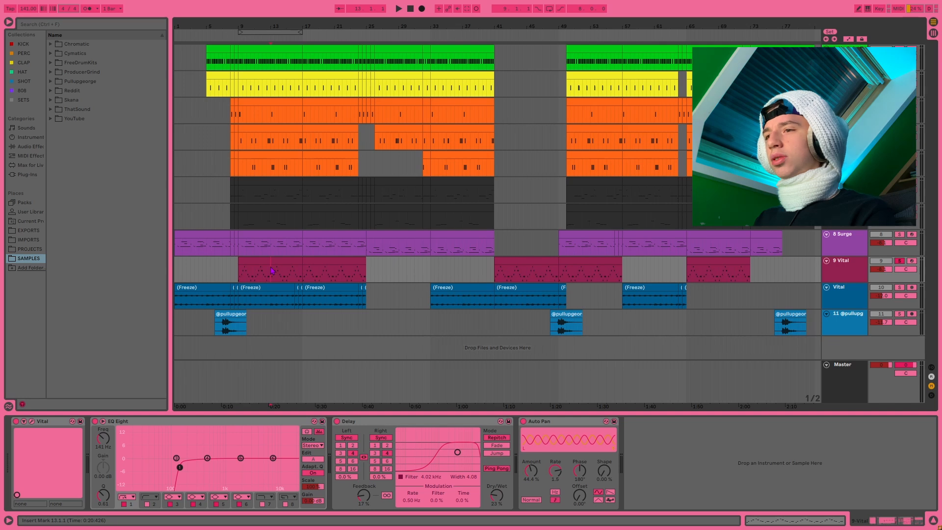
{"action": "double_click", "coordinate": [272, 270]}
{"action": "key", "text": "space"}
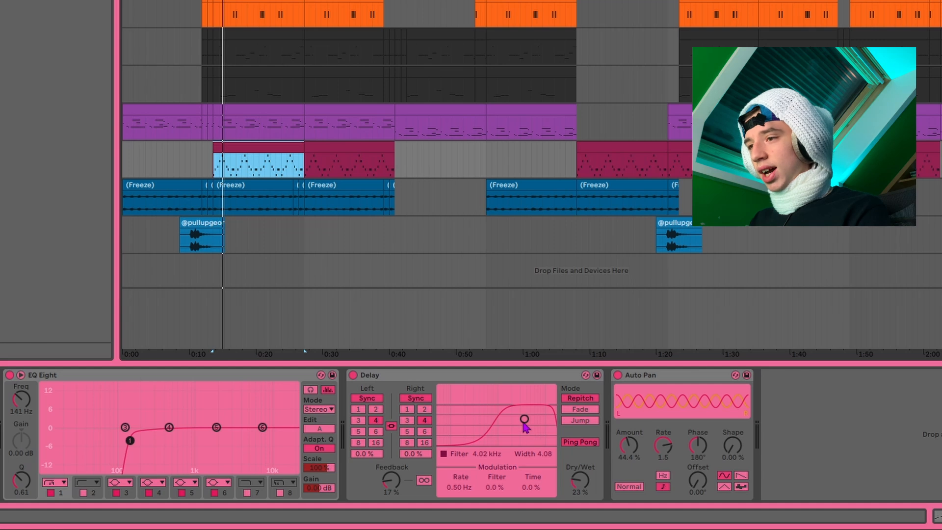
{"action": "left_click_drag", "start_coordinate": [595, 432], "coordinate": [569, 430]}
{"action": "left_click_drag", "start_coordinate": [495, 417], "coordinate": [523, 419]}
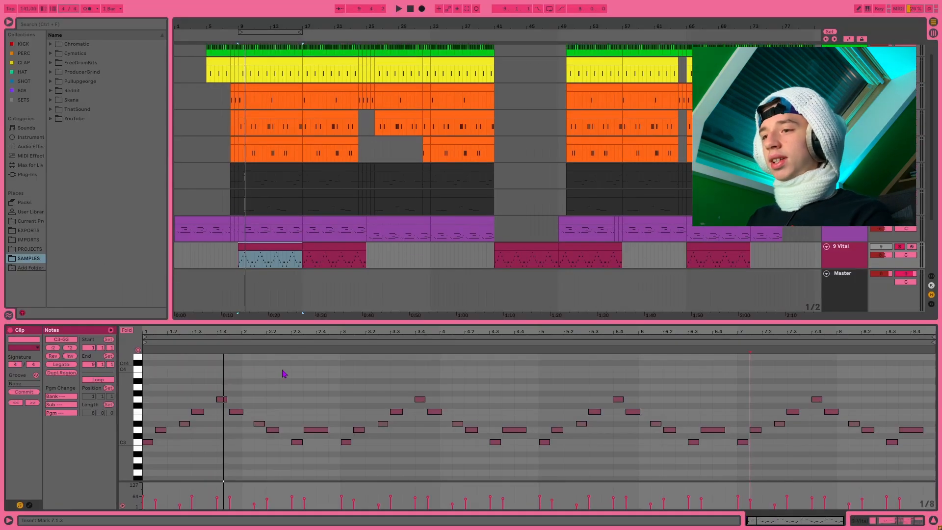
Examine the MIDI notes of the track 9 Vital clip, highlighting the rising notes that open the melody
{"action": "left_click", "coordinate": [280, 250]}
{"action": "left_click", "coordinate": [277, 247]}
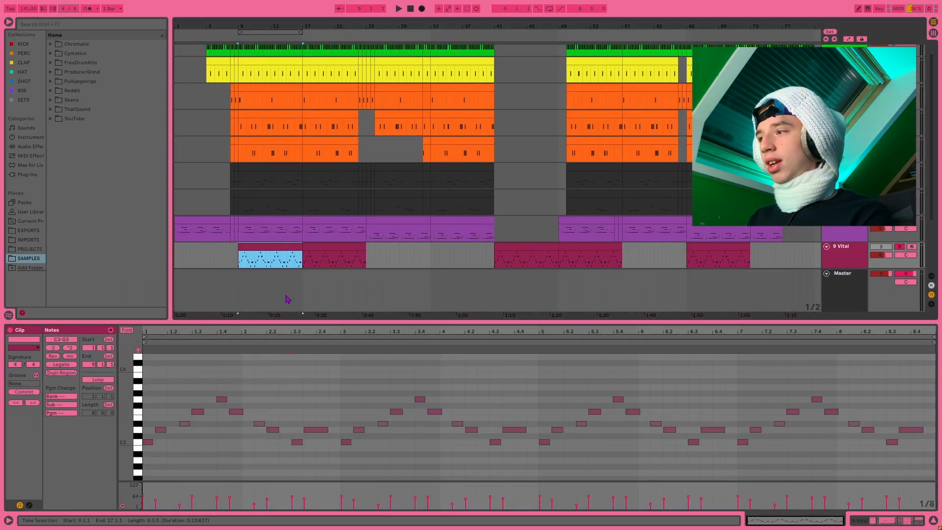
{"action": "left_click", "coordinate": [354, 387]}
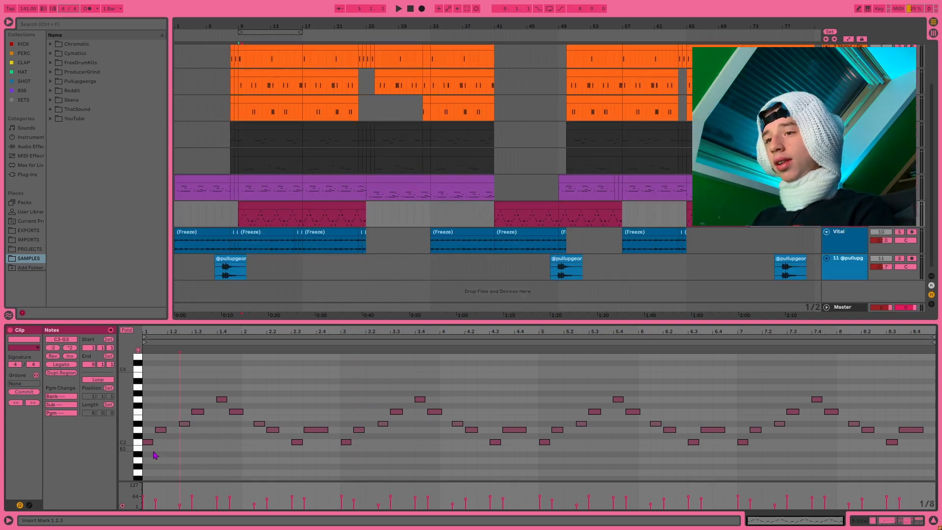
{"action": "left_click_drag", "start_coordinate": [153, 452], "coordinate": [235, 390]}
{"action": "left_click", "coordinate": [222, 442]}
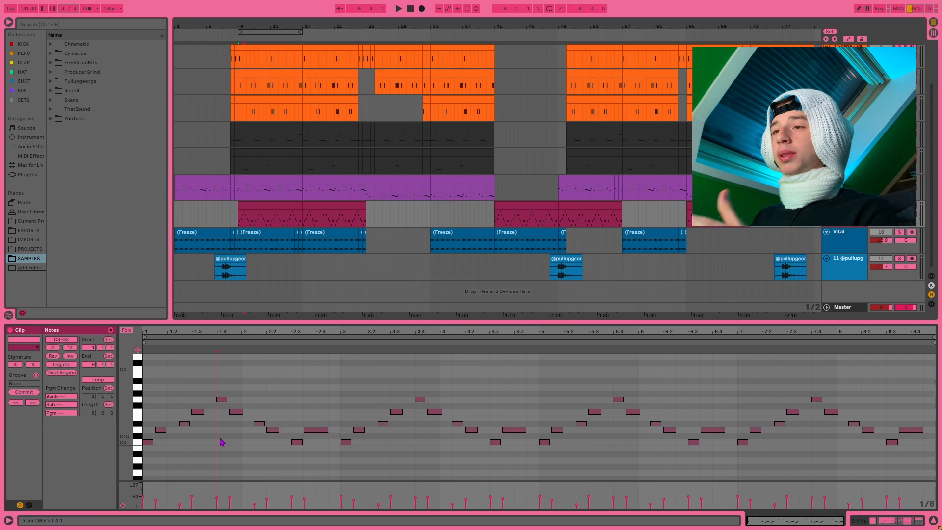
Inspect the velocity of the third note in the Vital clip's melody
{"action": "left_click", "coordinate": [180, 506]}
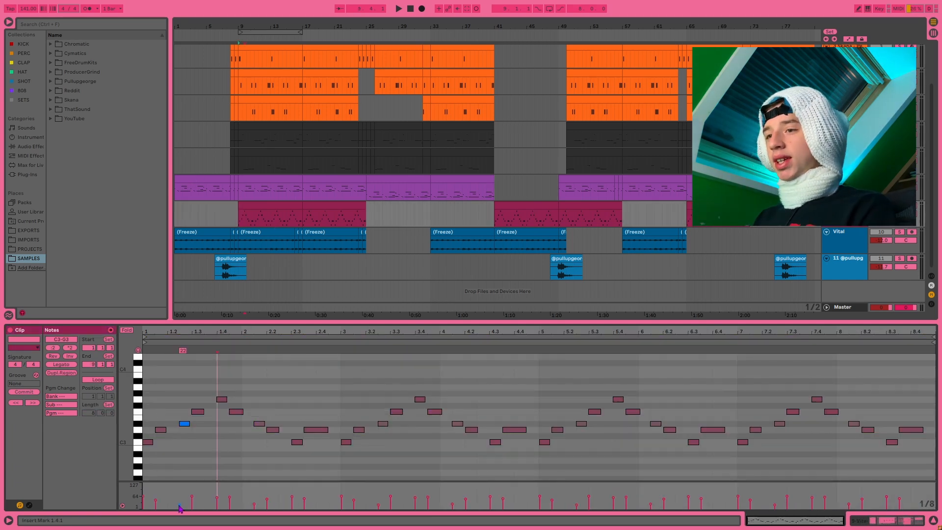
{"action": "left_click", "coordinate": [222, 467]}
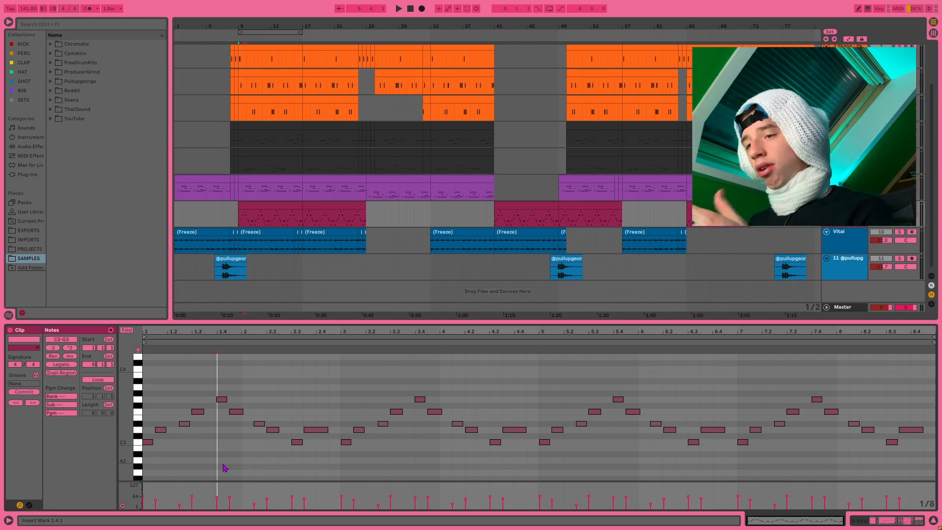
{"action": "left_click", "coordinate": [182, 450]}
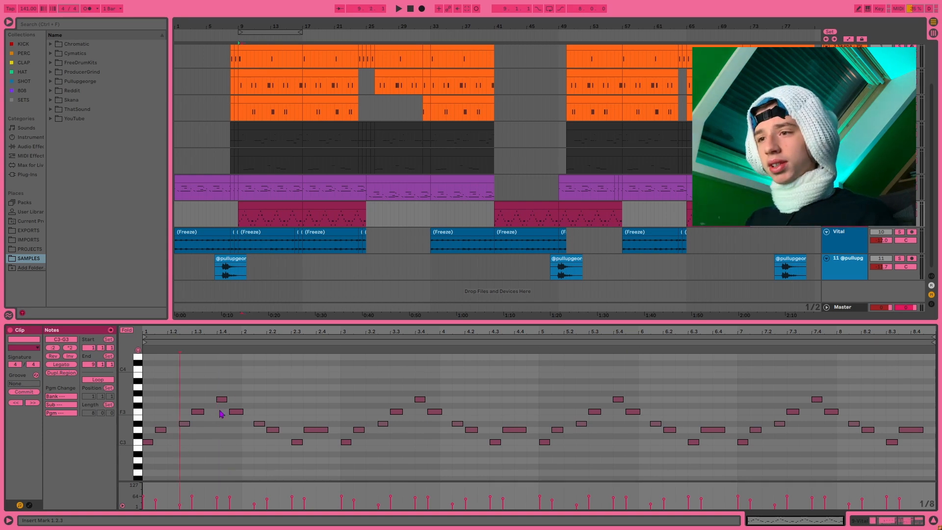
Highlight the four descending notes from 1.4 to 2.2 in the Vital clip and start playback
{"action": "left_click_drag", "start_coordinate": [217, 395], "coordinate": [280, 451]}
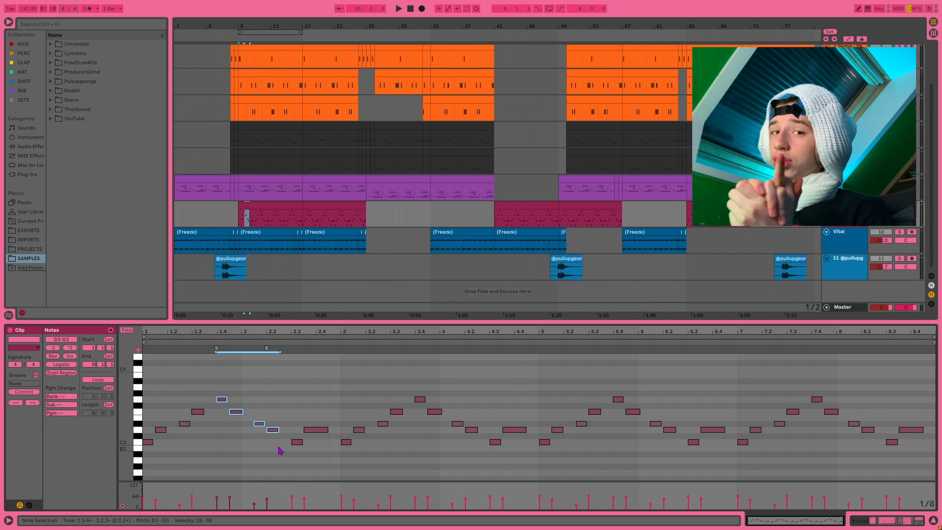
{"action": "left_click", "coordinate": [279, 451]}
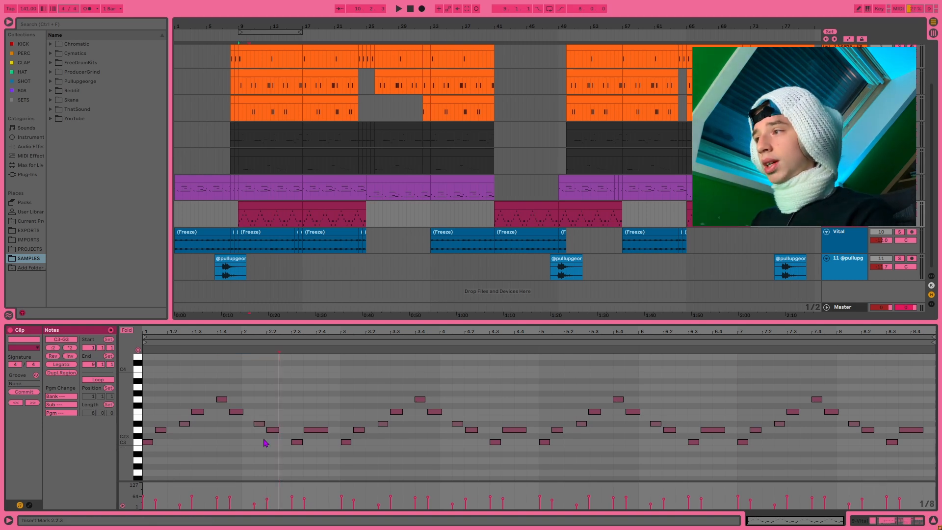
{"action": "left_click", "coordinate": [230, 436]}
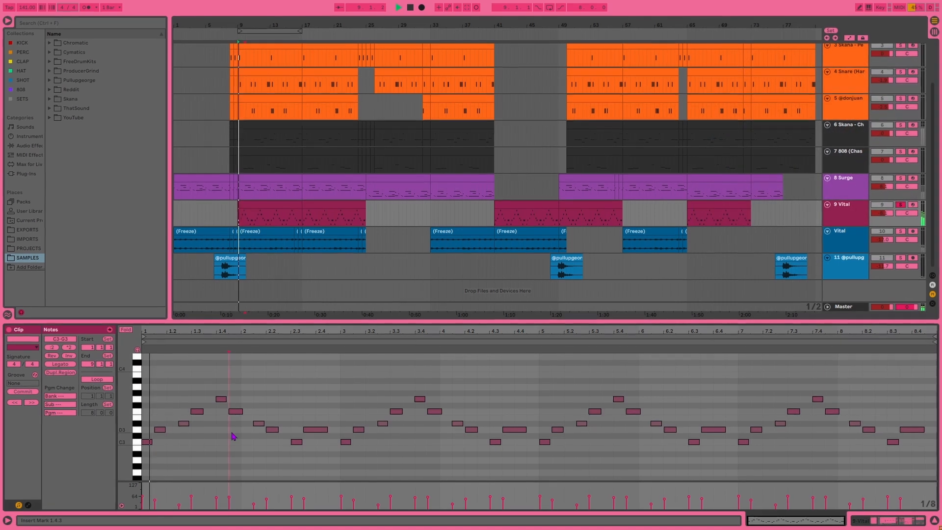
Try shifting the peak notes of the Vital melody's first phrase earlier and play the altered rhythm
{"action": "key", "text": "space"}
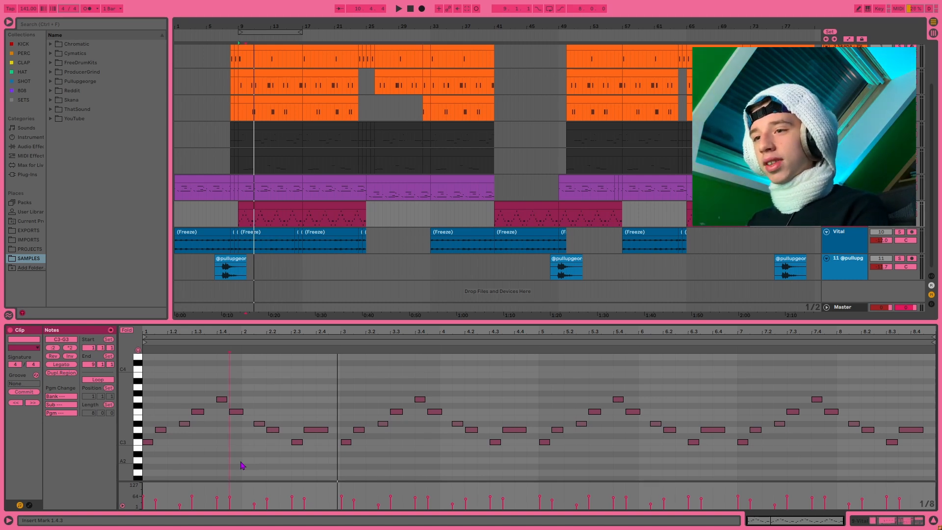
{"action": "key", "text": "ctrl+z"}
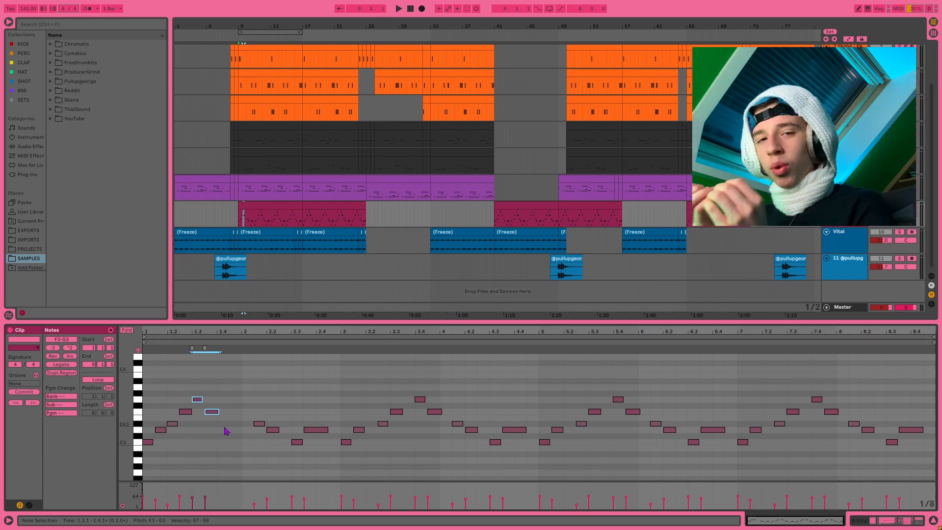
{"action": "left_click", "coordinate": [201, 444]}
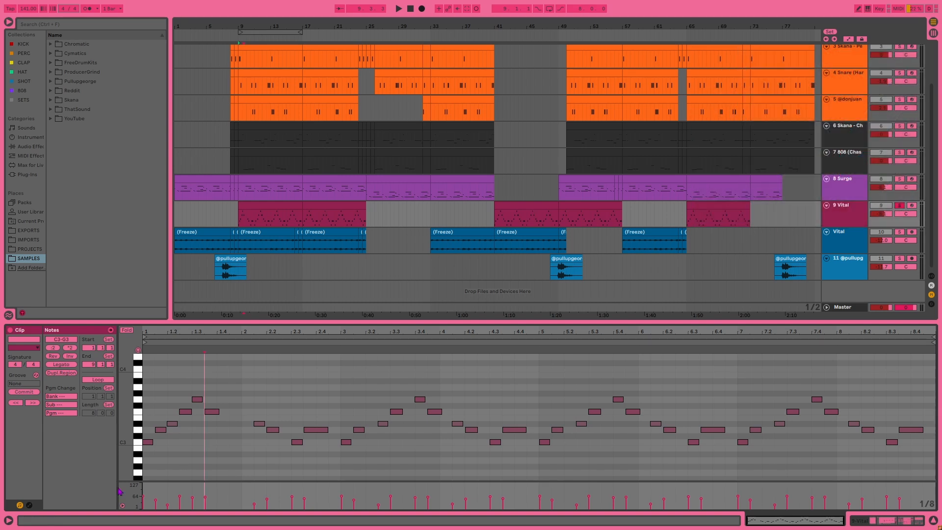
{"action": "key", "text": "space"}
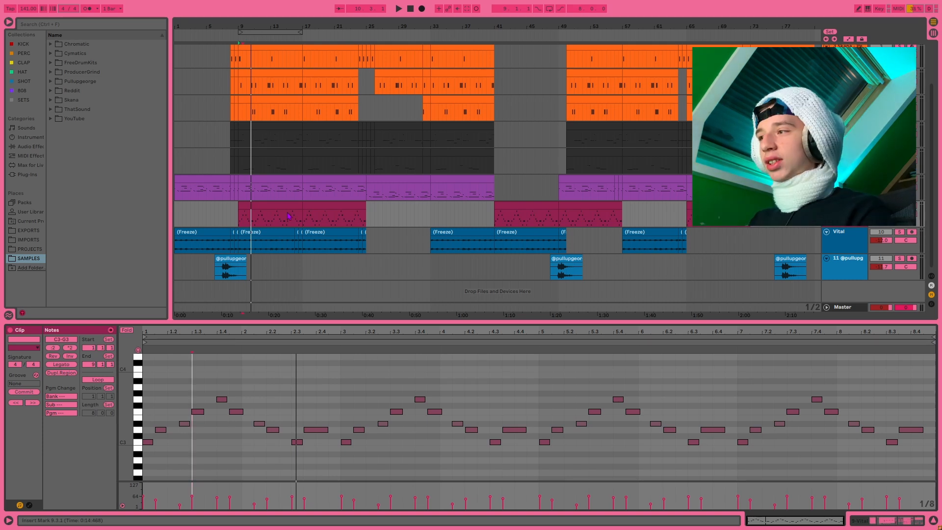
Select the frozen Vital clip at bar 9 and play it
{"action": "left_click", "coordinate": [282, 241]}
{"action": "key", "text": "space"}
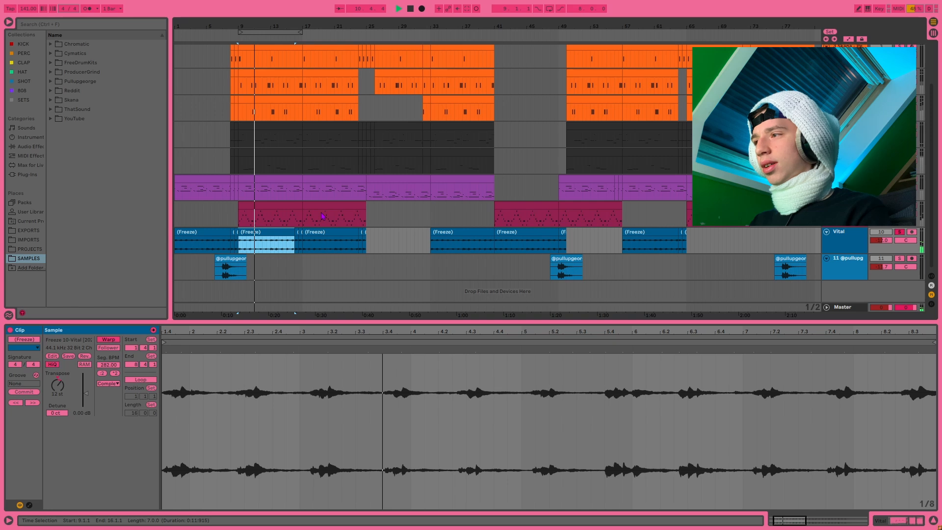
{"action": "key", "text": "space"}
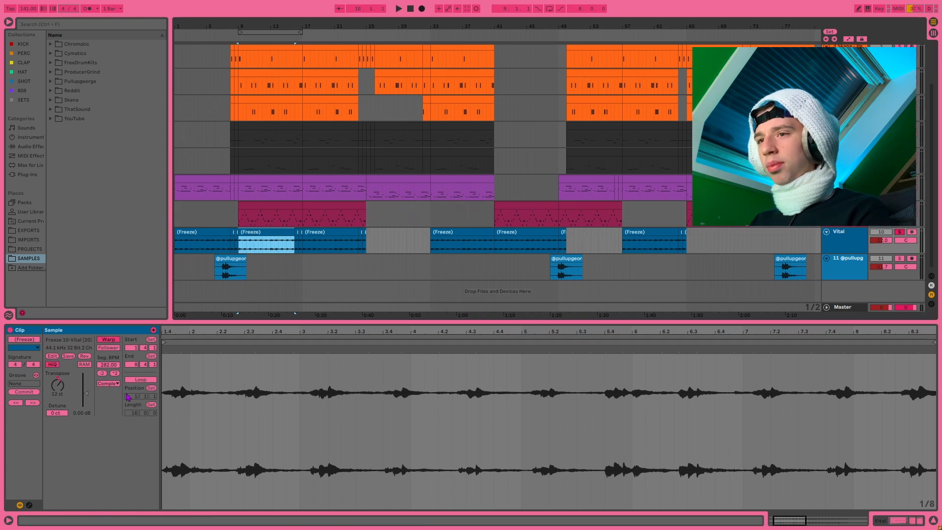
Try the frozen Vital clip with Transpose at 0 st, comparing it by ear with the 12 st setting
{"action": "key", "text": "space"}
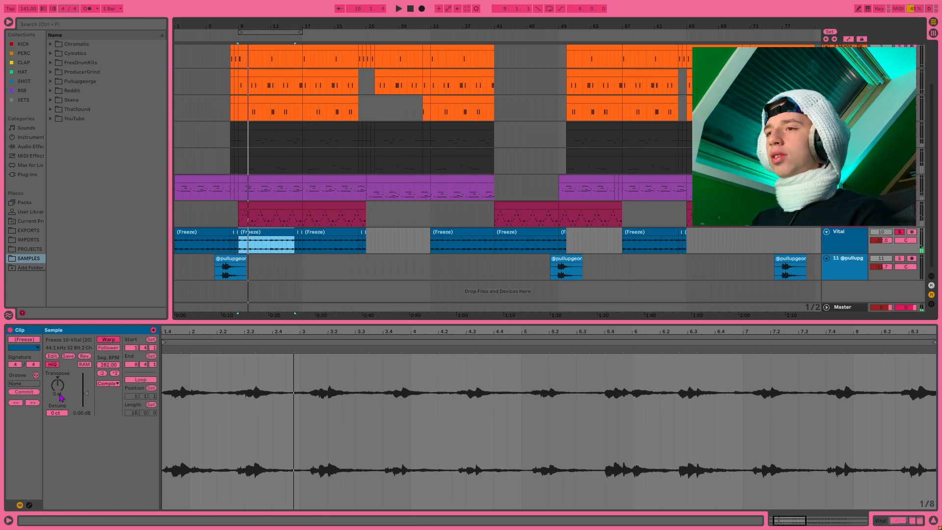
{"action": "left_click_drag", "start_coordinate": [61, 398], "coordinate": [223, 396]}
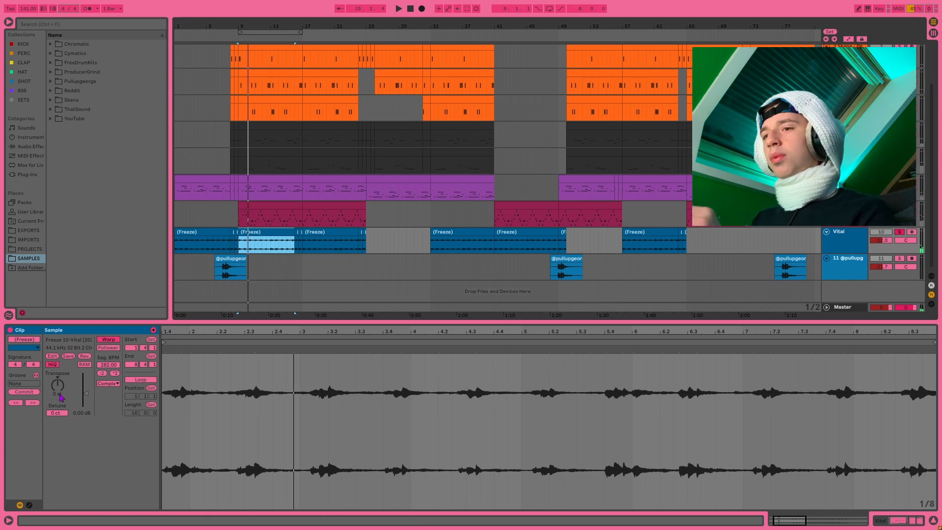
{"action": "key", "text": "space"}
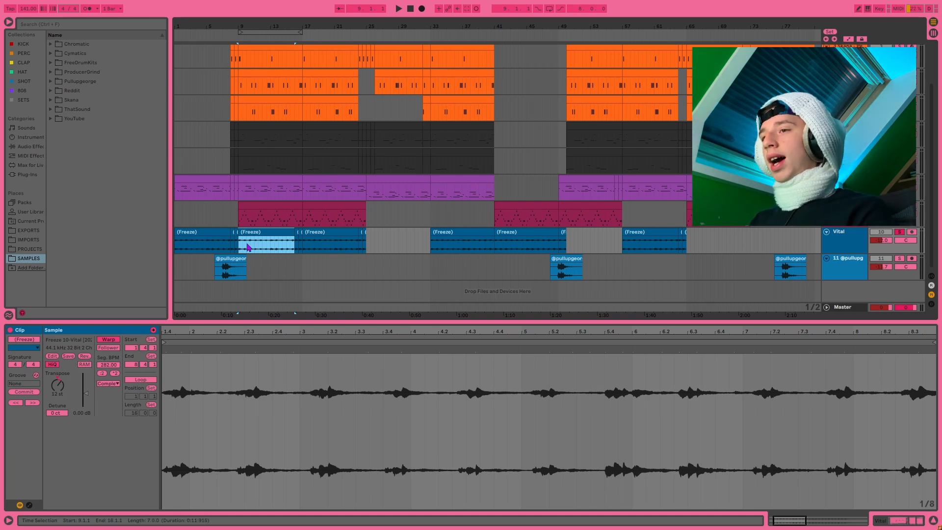
Select the track 1 hi-hat clip at bar 9 and examine its sampler, EQ Eight and MIDI notes
{"action": "left_click", "coordinate": [256, 268]}
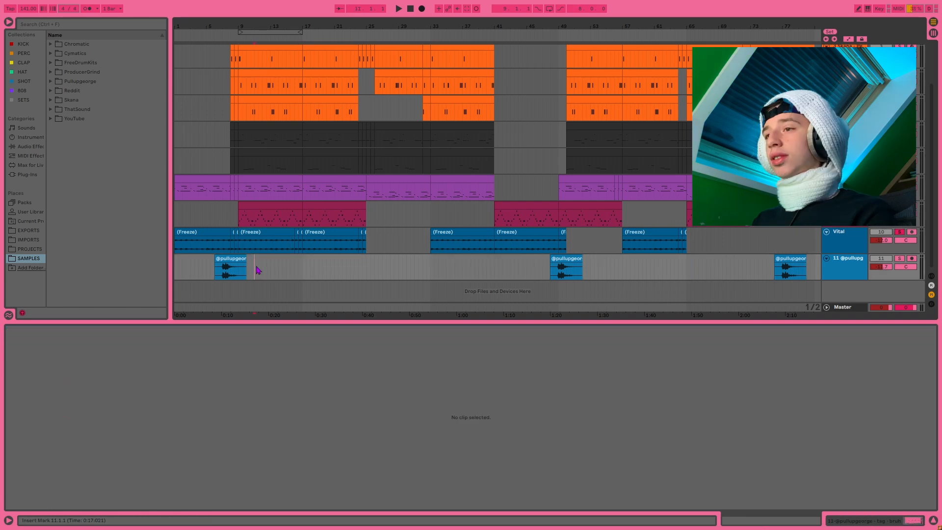
{"action": "scroll", "coordinate": [269, 183], "scroll_direction": "up", "scroll_amount": 2}
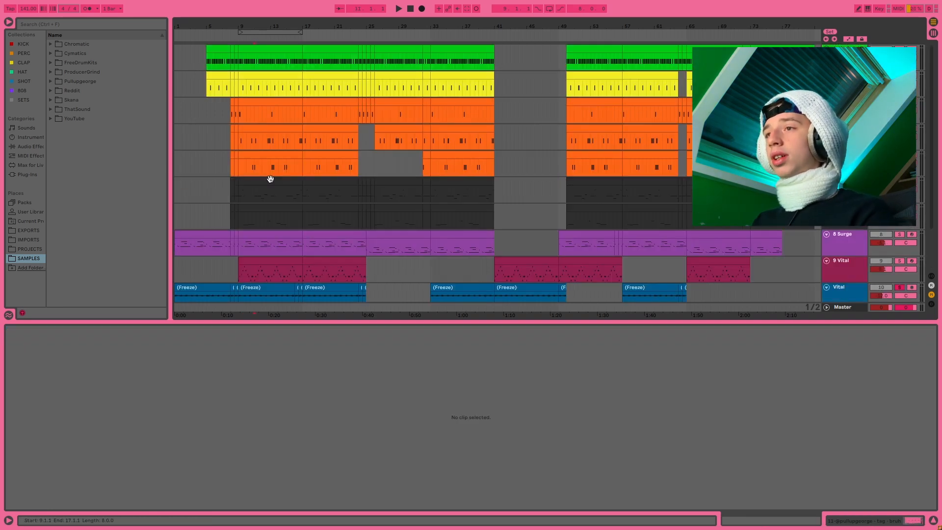
{"action": "left_click", "coordinate": [269, 48]}
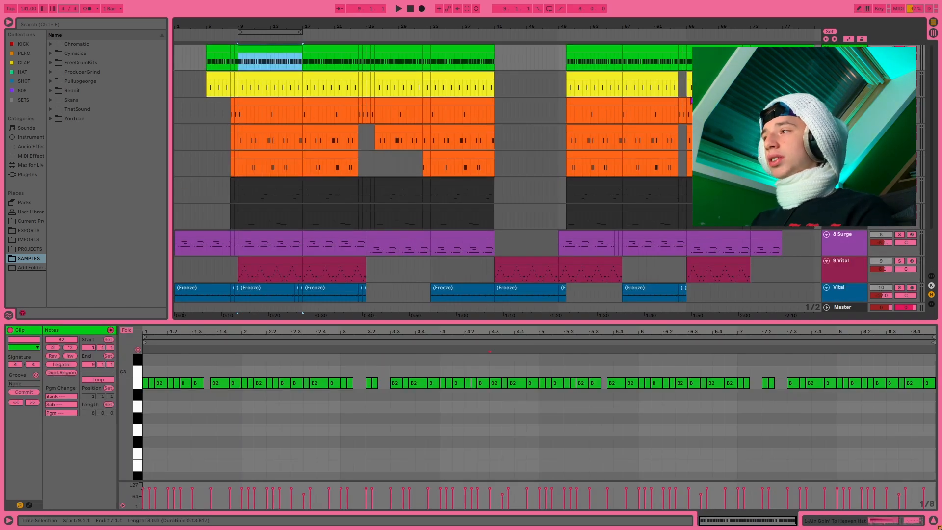
{"action": "key", "text": "shift+Tab"}
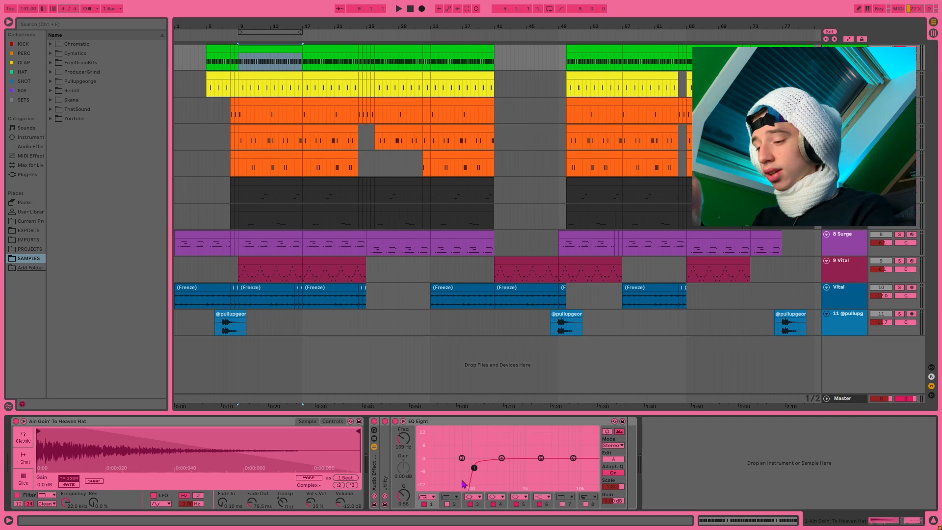
{"action": "key", "text": "shift+Tab"}
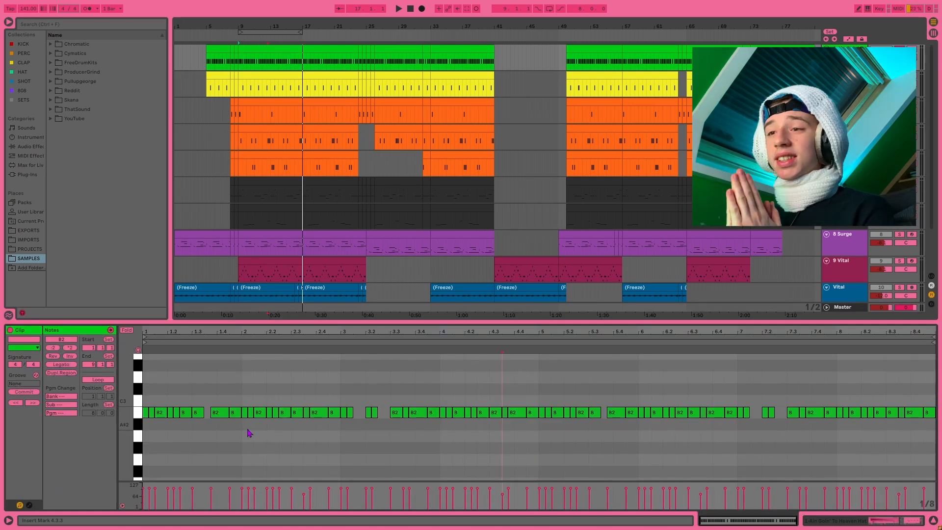
Try duplicating the second hi-hat note twice at the clip's start and delete the last copy
{"action": "left_click", "coordinate": [151, 412]}
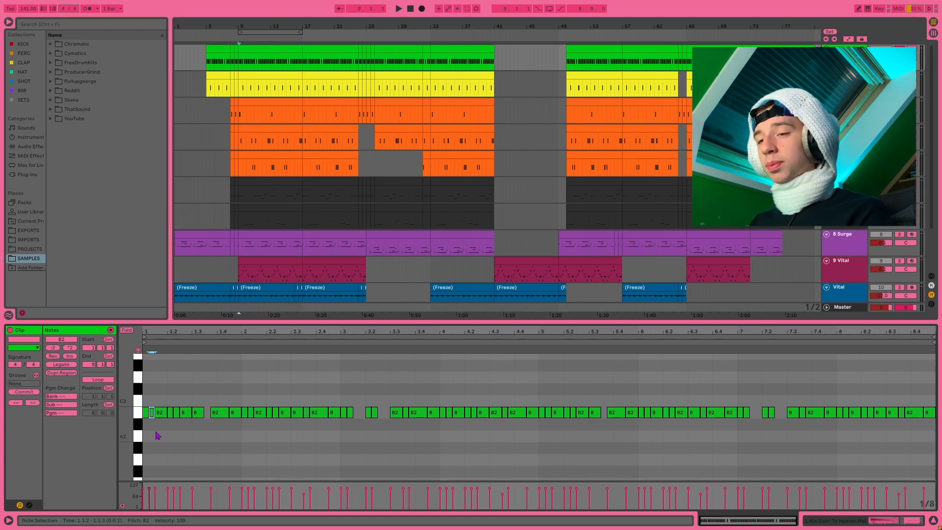
{"action": "key", "text": "ctrl+d"}
{"action": "key", "text": "ctrl+d"}
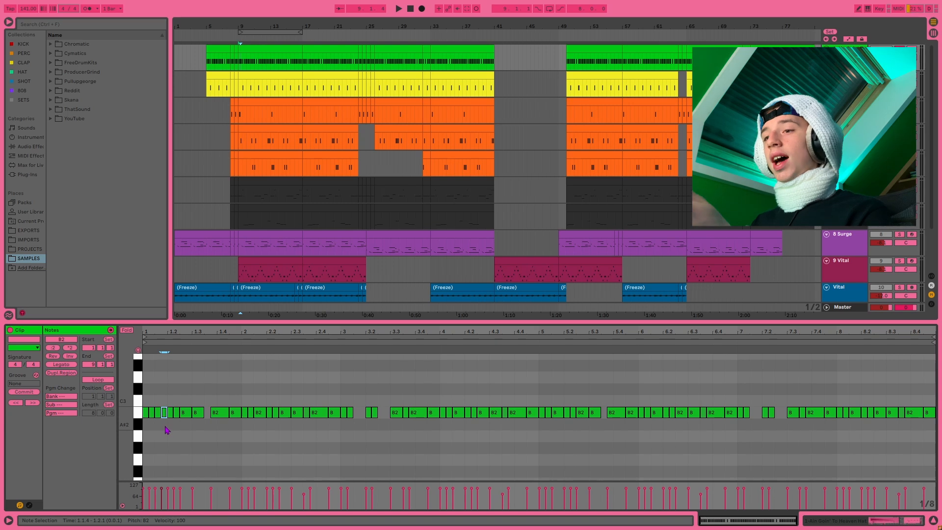
{"action": "key", "text": "Delete"}
{"action": "left_click", "coordinate": [158, 412]}
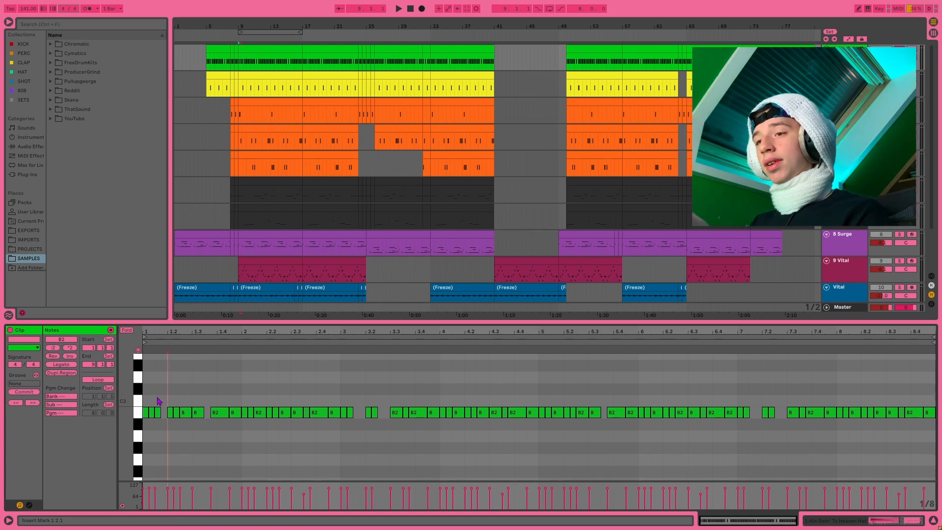
Play the opening of the hi-hat pattern
{"action": "left_click", "coordinate": [216, 379]}
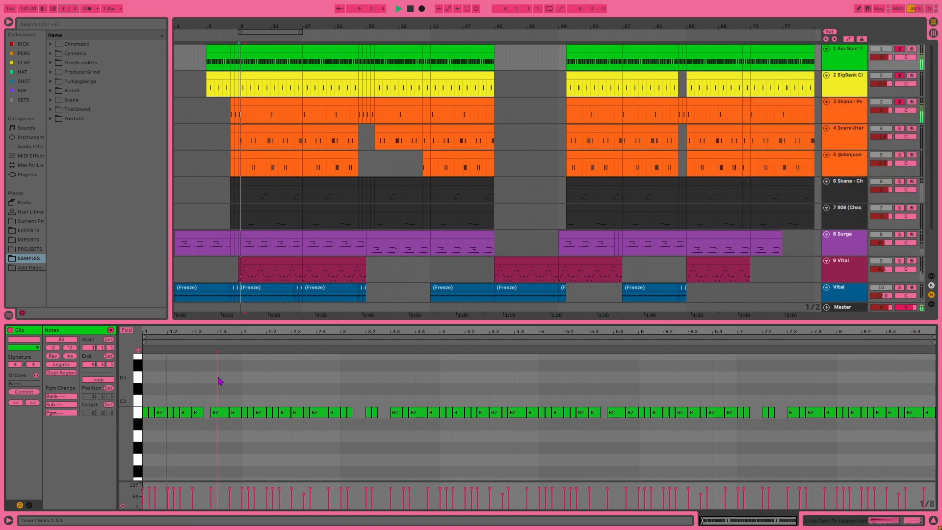
{"action": "key", "text": "space"}
{"action": "left_click", "coordinate": [231, 405]}
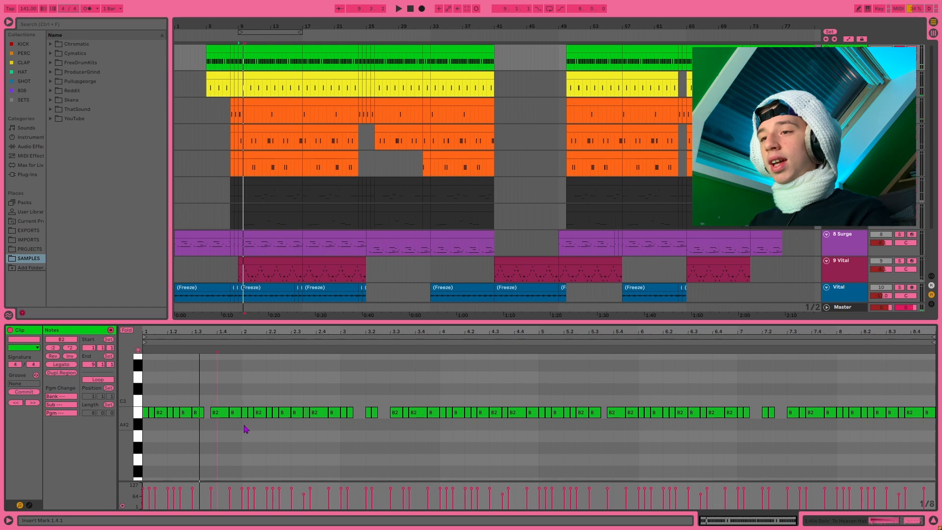
Switch to the triplet grid and add three consecutive G2 notes from 1.3 below the hi-hat pattern
{"action": "key", "text": "ctrl+3"}
{"action": "left_click", "coordinate": [195, 456]}
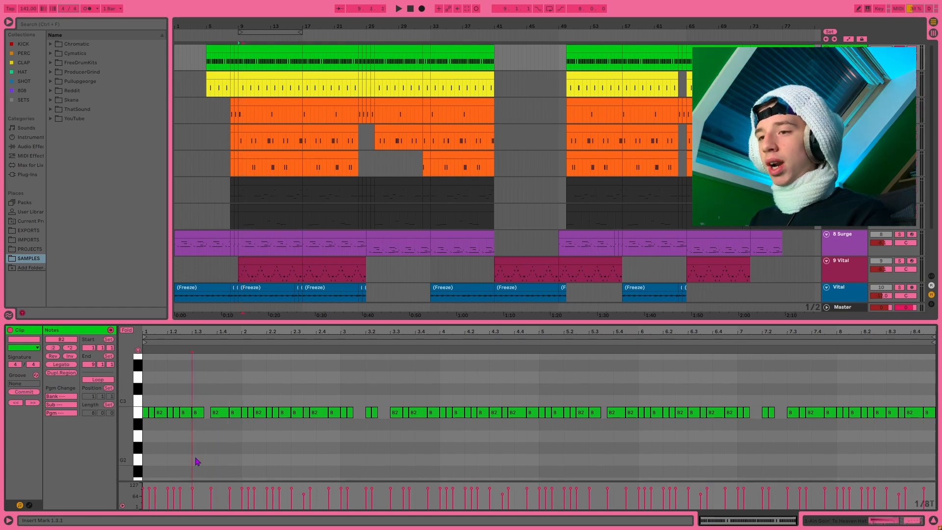
{"action": "double_click", "coordinate": [197, 460]}
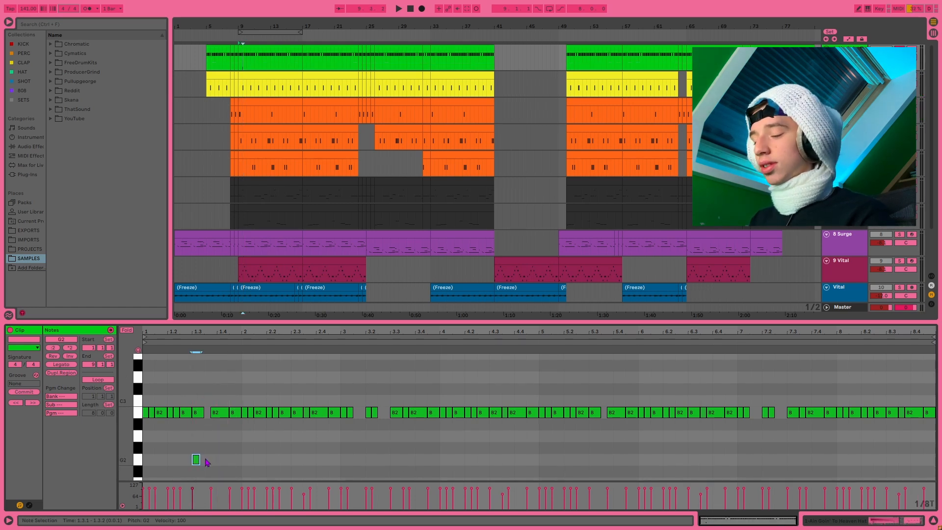
{"action": "left_click_drag", "start_coordinate": [201, 461], "coordinate": [283, 499]}
{"action": "key", "text": "ctrl+d"}
{"action": "key", "text": "ctrl+d"}
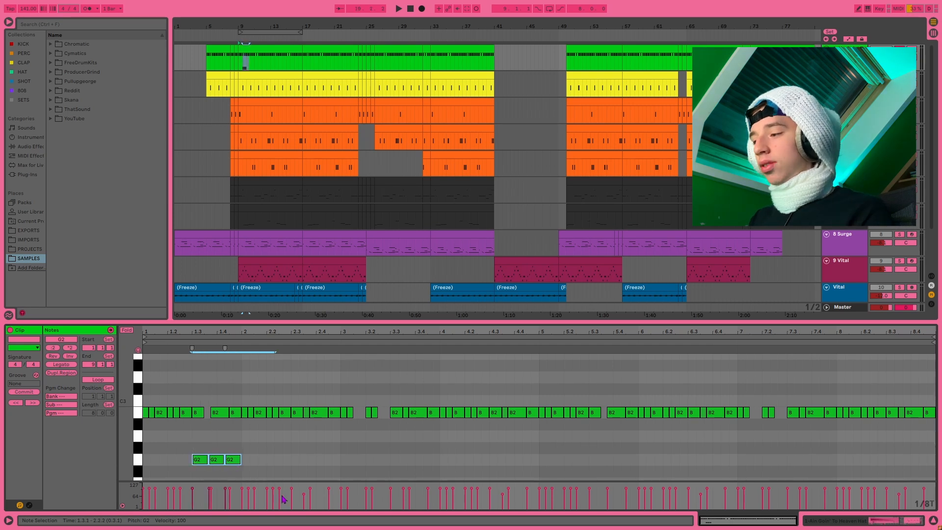
Turn off the triplet grid and set the hi-hat clip's fixed note grid to 1/16
{"action": "right_click", "coordinate": [243, 449]}
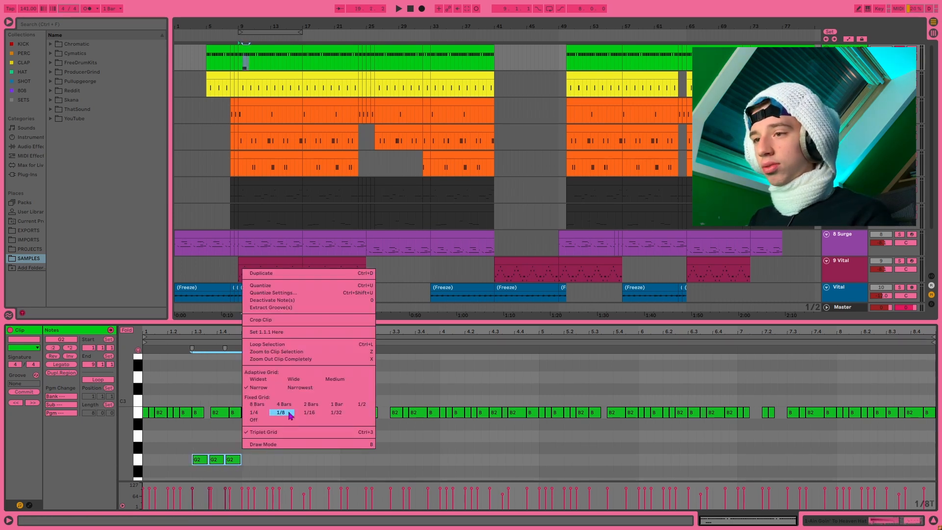
{"action": "left_click", "coordinate": [291, 416]}
{"action": "right_click", "coordinate": [276, 452]}
{"action": "left_click", "coordinate": [293, 435]}
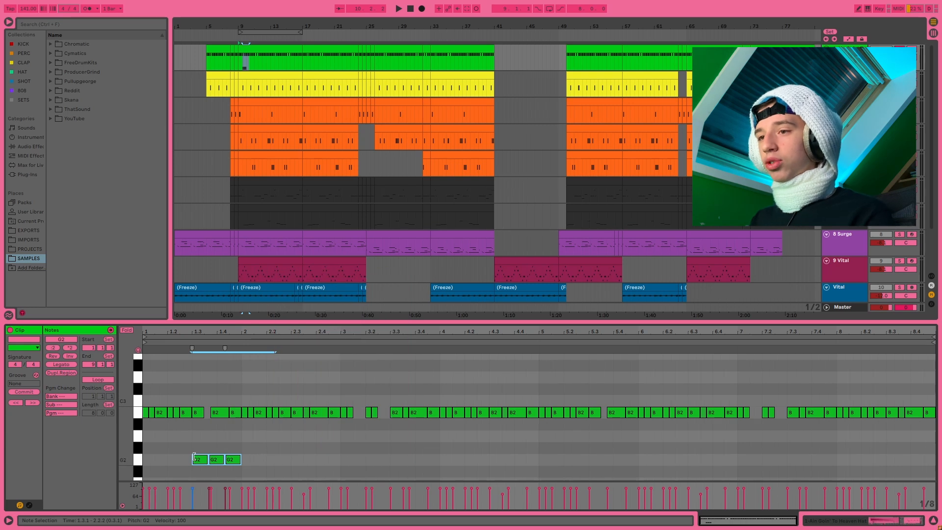
{"action": "right_click", "coordinate": [218, 452]}
{"action": "left_click", "coordinate": [285, 405]}
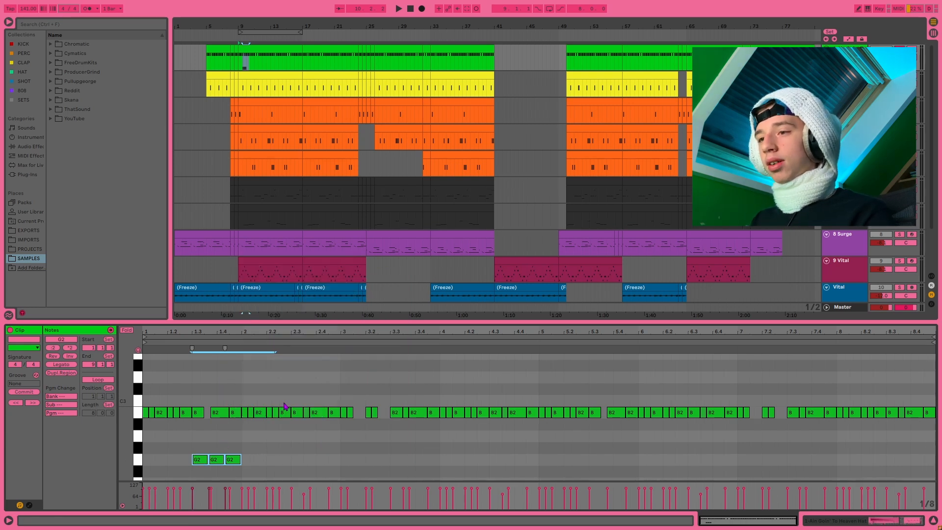
Respace the three G2 notes at three-sixteenth intervals, compare them with the B2 hi-hats at 1.3, and undo the additions
{"action": "left_click", "coordinate": [198, 449]}
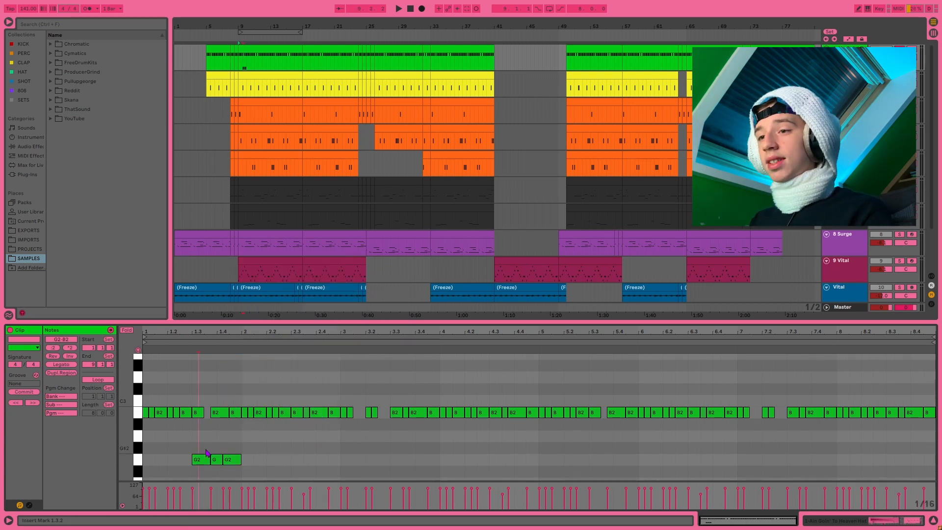
{"action": "left_click", "coordinate": [203, 459]}
{"action": "key", "text": "ctrl+d"}
{"action": "key", "text": "ctrl+d"}
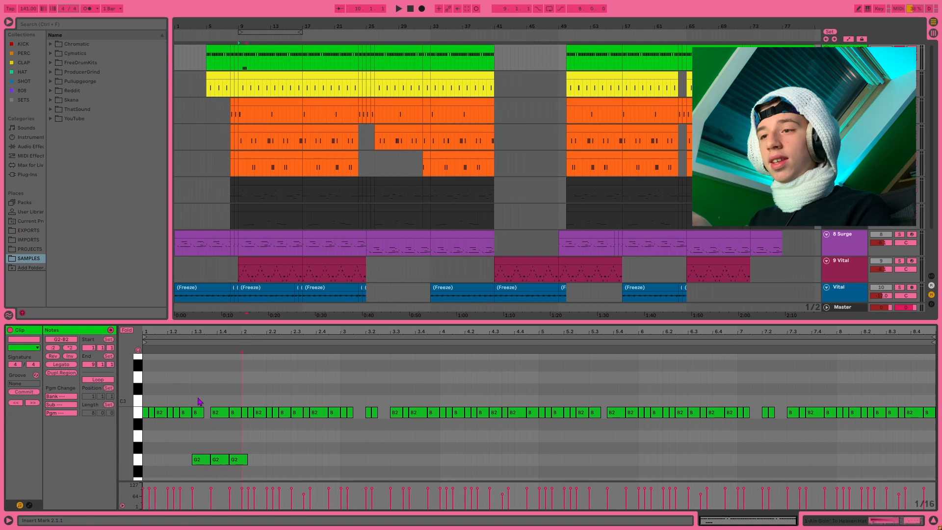
{"action": "left_click_drag", "start_coordinate": [200, 401], "coordinate": [213, 419]}
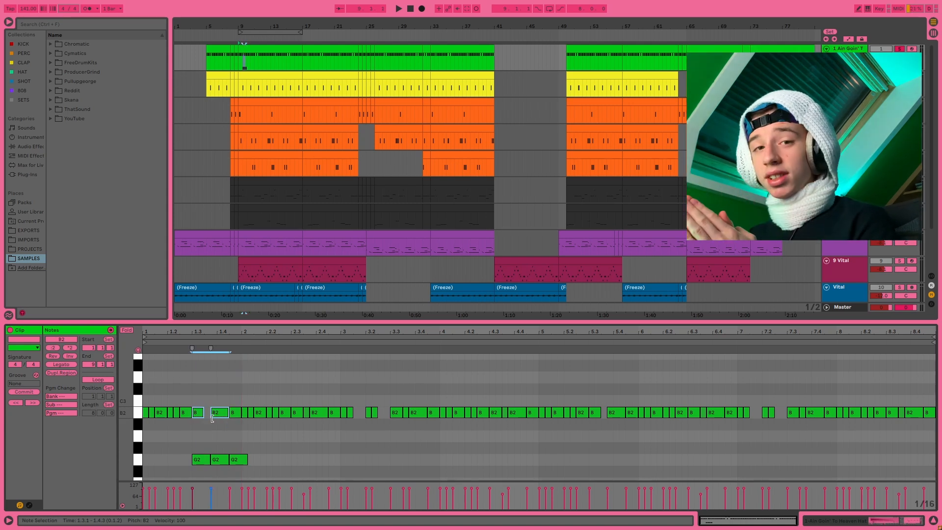
{"action": "key", "text": "ctrl+z"}
Inspect the velocity of the hi-hat note at 2.3.3
{"action": "left_click", "coordinate": [305, 414]}
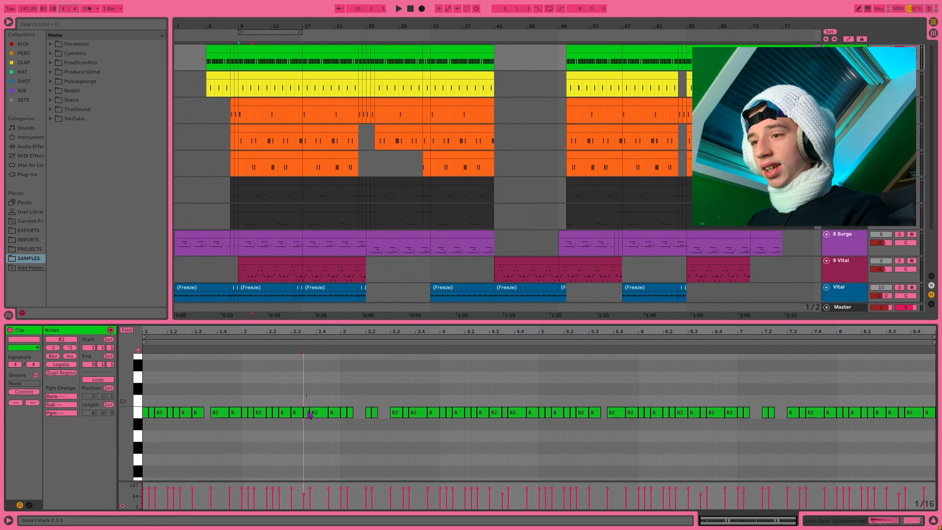
{"action": "double_click", "coordinate": [309, 414]}
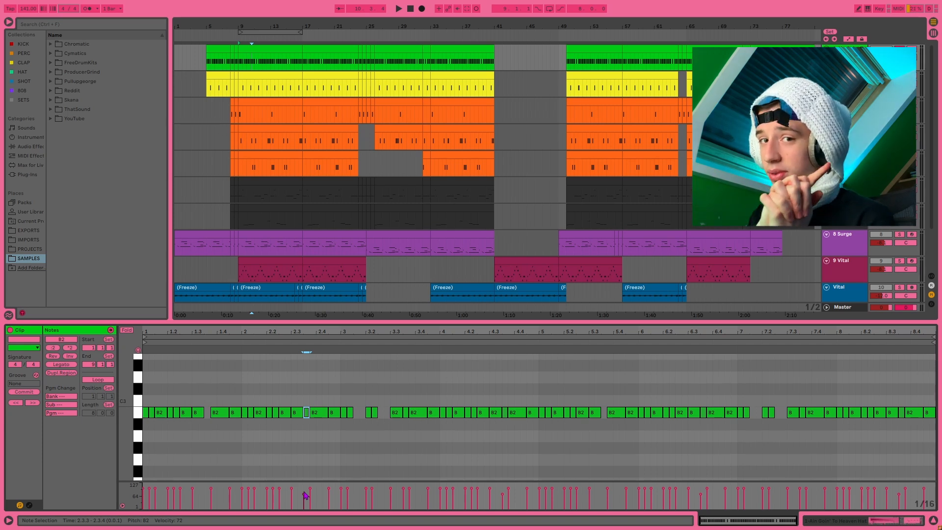
Examine the sampler and EQ Eight settings of the hi-hat and BigBank Clap tracks
{"action": "left_click", "coordinate": [270, 32]}
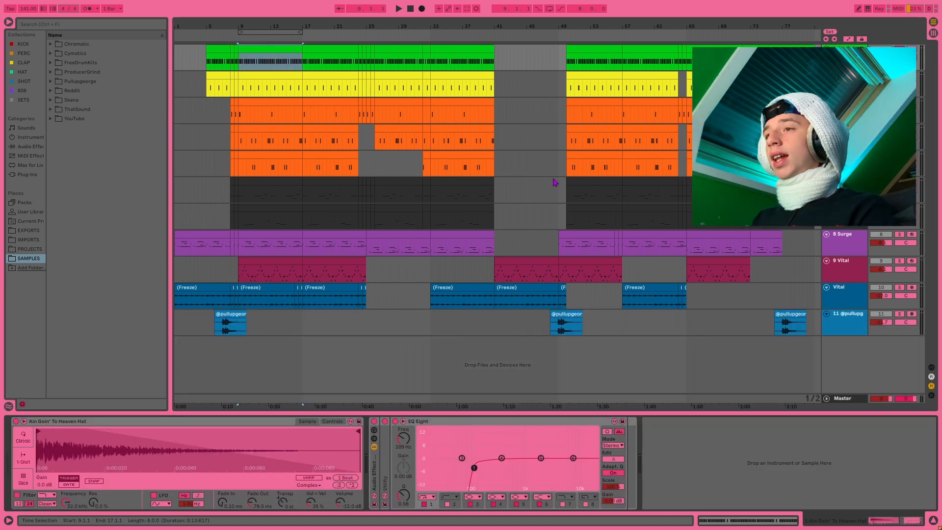
{"action": "left_click", "coordinate": [276, 73]}
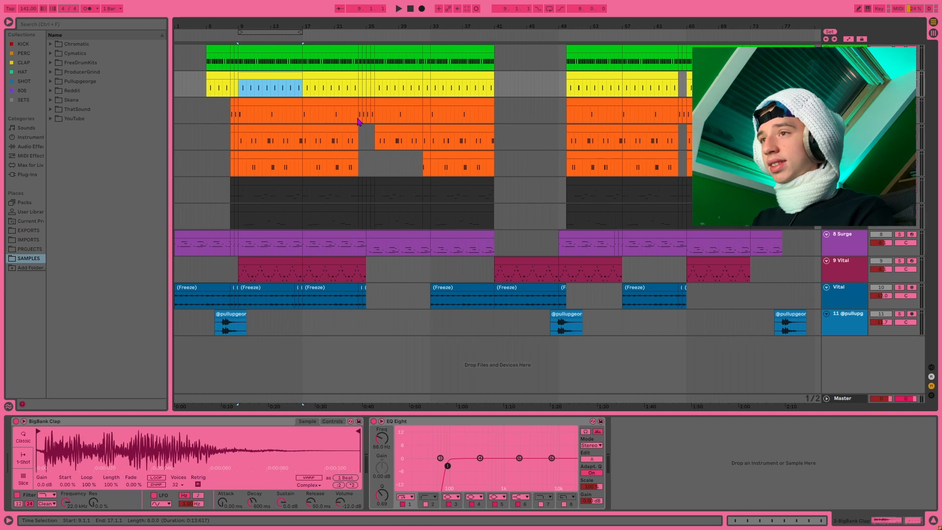
Select the track 3 perc clip from bars 9 to 17, examine its devices and play it
{"action": "key", "text": "Down"}
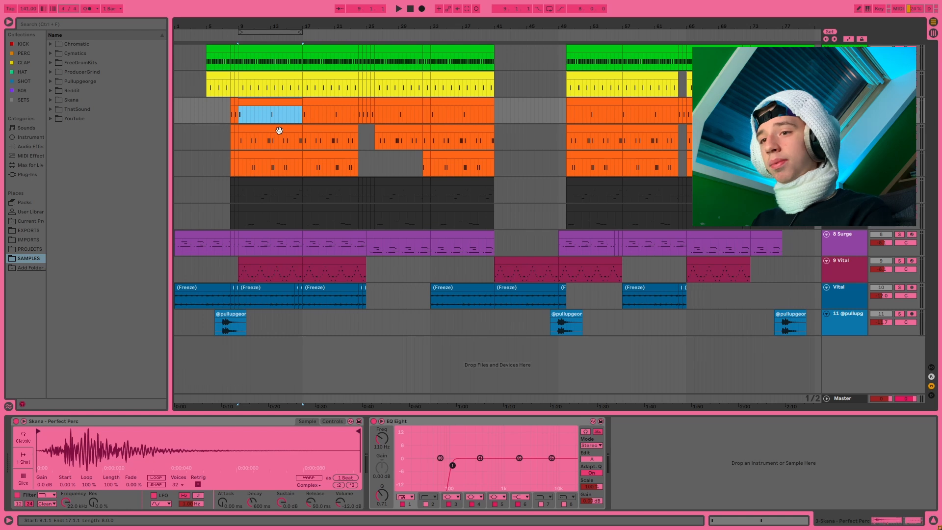
{"action": "key", "text": "space"}
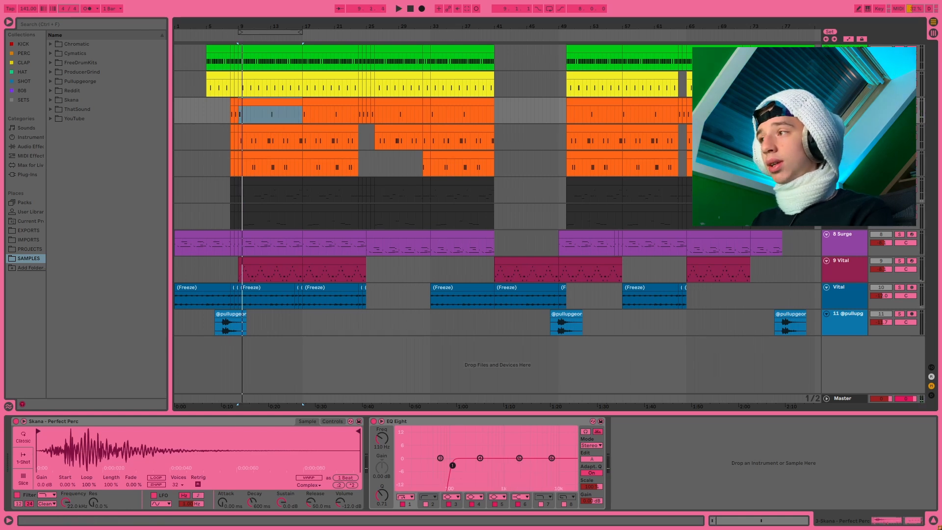
{"action": "key", "text": "space"}
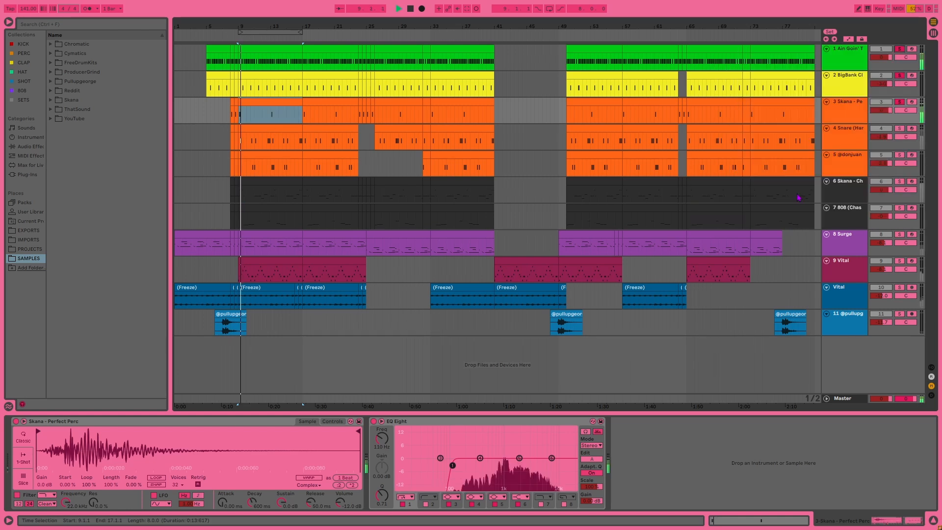
Compare the MIDI notes of the perc clip at bars 9 to 17 with the hi-hat pattern and stop playback
{"action": "double_click", "coordinate": [278, 123]}
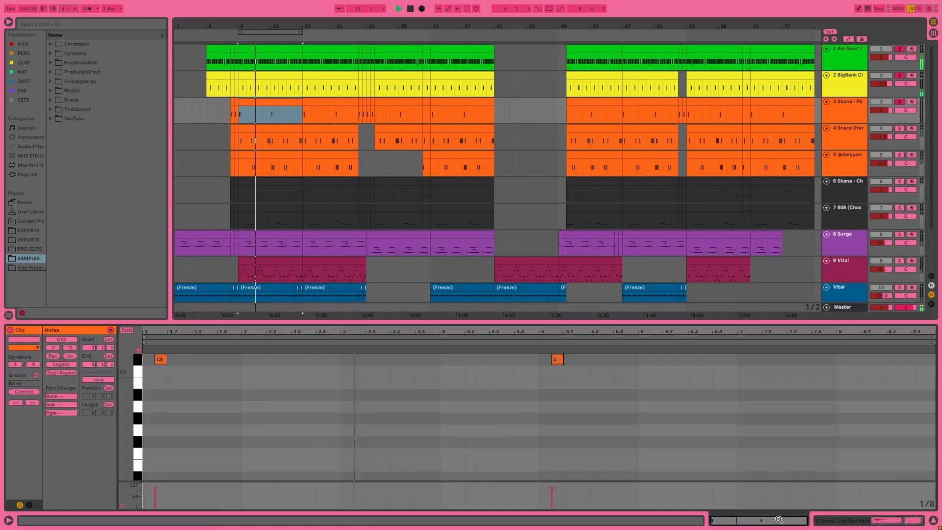
{"action": "left_click", "coordinate": [400, 433]}
{"action": "left_click", "coordinate": [302, 66]}
{"action": "key", "text": "space"}
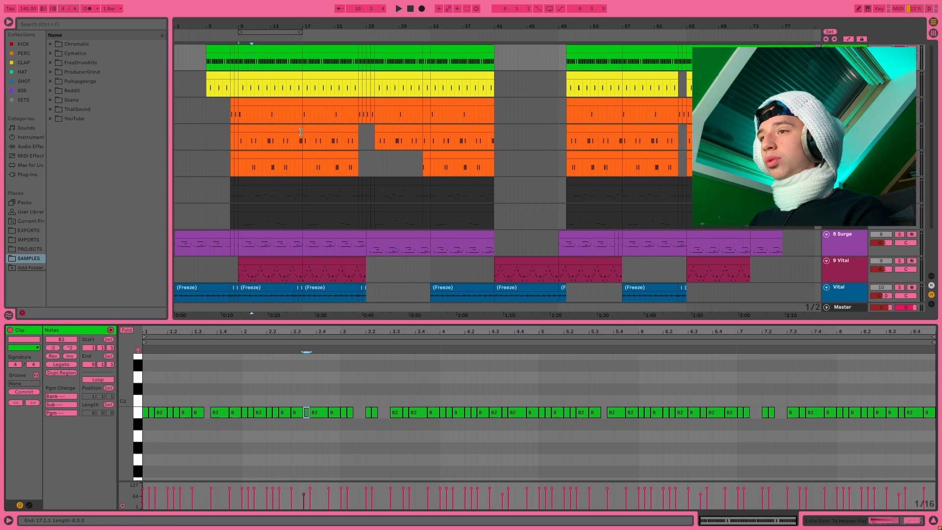
Examine the notes of the Snare (Hard) clip at bars 9 to 17 and the track's sampler and EQ Eight settings
{"action": "left_click", "coordinate": [274, 129]}
{"action": "left_click", "coordinate": [264, 420]}
{"action": "scroll", "coordinate": [264, 420], "scroll_direction": "up", "scroll_amount": 2}
{"action": "key", "text": "shift+Tab"}
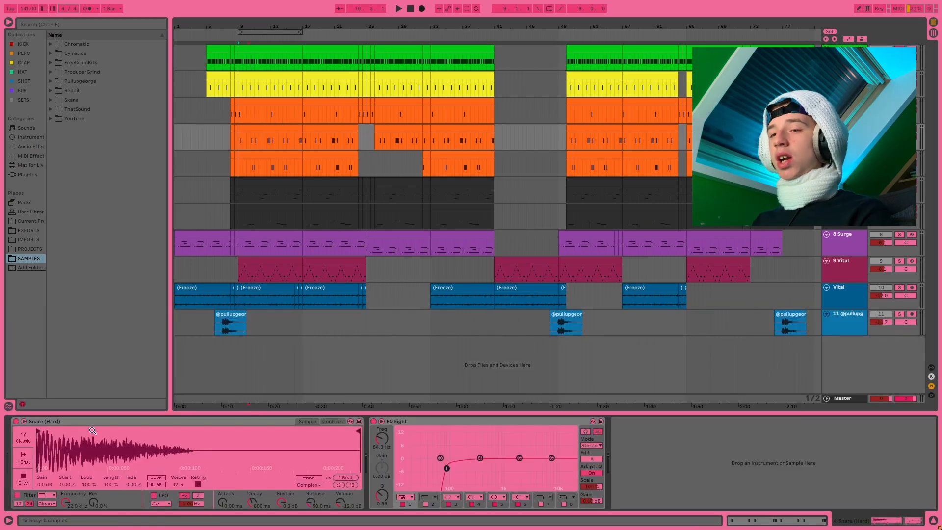
Examine the CHI CHI SNARE clip's devices and notes at bars 9 to 17 and play the soloed drums
{"action": "left_click", "coordinate": [259, 152]}
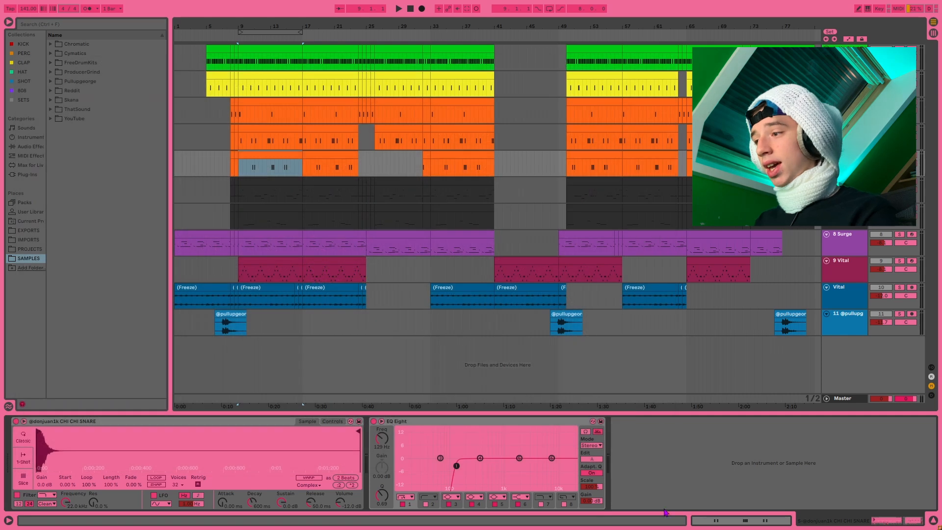
{"action": "key", "text": "shift+Tab"}
{"action": "left_click", "coordinate": [266, 416]}
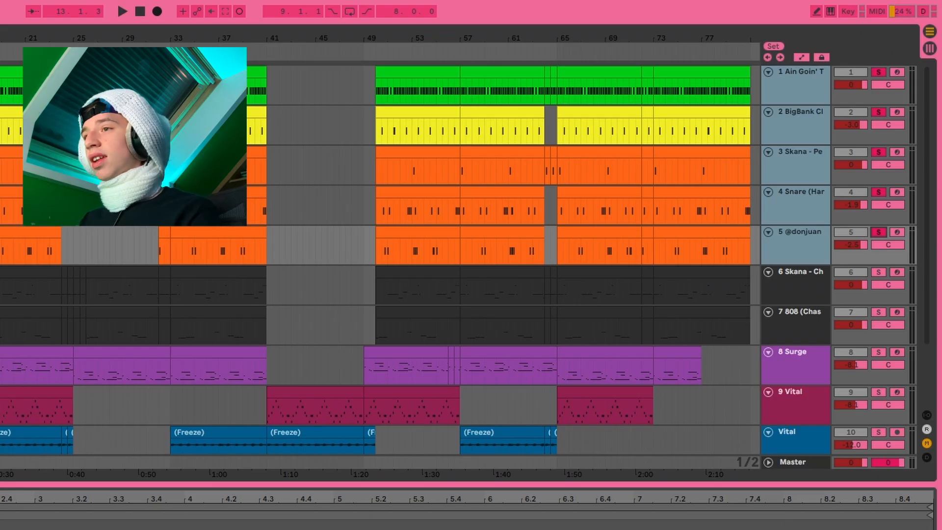
{"action": "key", "text": "space"}
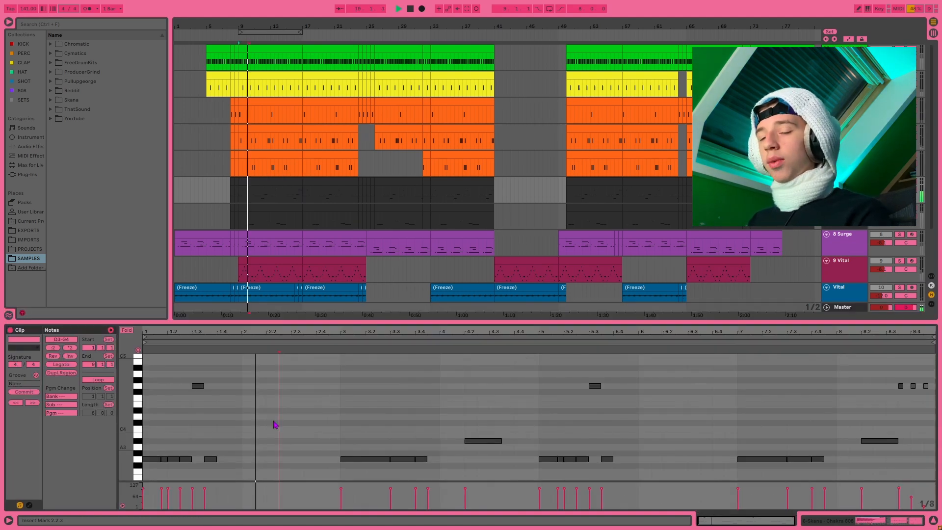
Examine the Chakra 808 clip's notes, picking out the opening G3 notes and the gap between 1.4.1 and 3.1.1
{"action": "scroll", "coordinate": [275, 425], "scroll_direction": "down", "scroll_amount": 3}
{"action": "key", "text": "space"}
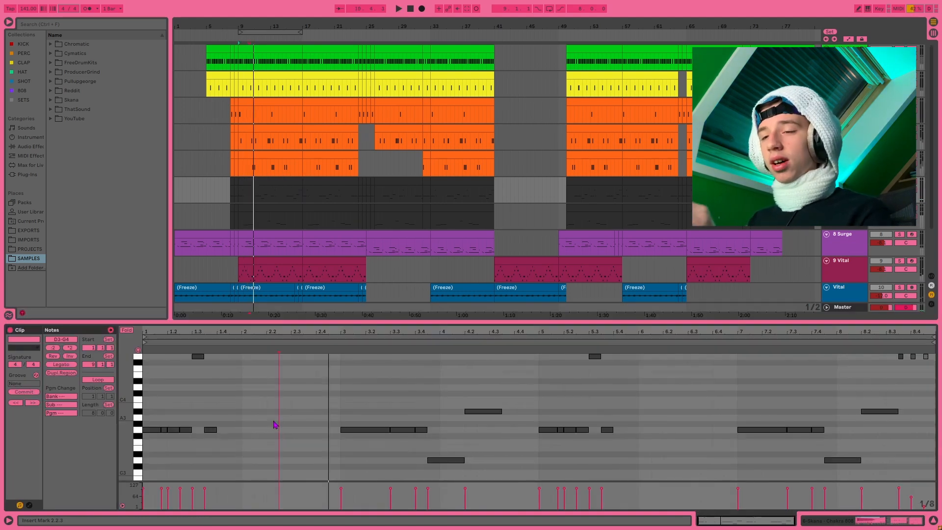
{"action": "left_click", "coordinate": [151, 430]}
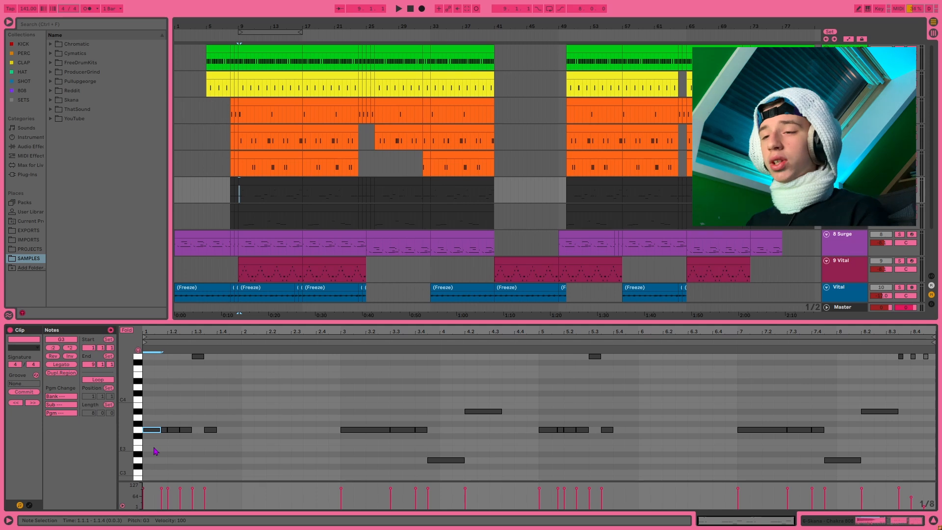
{"action": "left_click_drag", "start_coordinate": [165, 418], "coordinate": [174, 442]}
{"action": "left_click", "coordinate": [180, 443]}
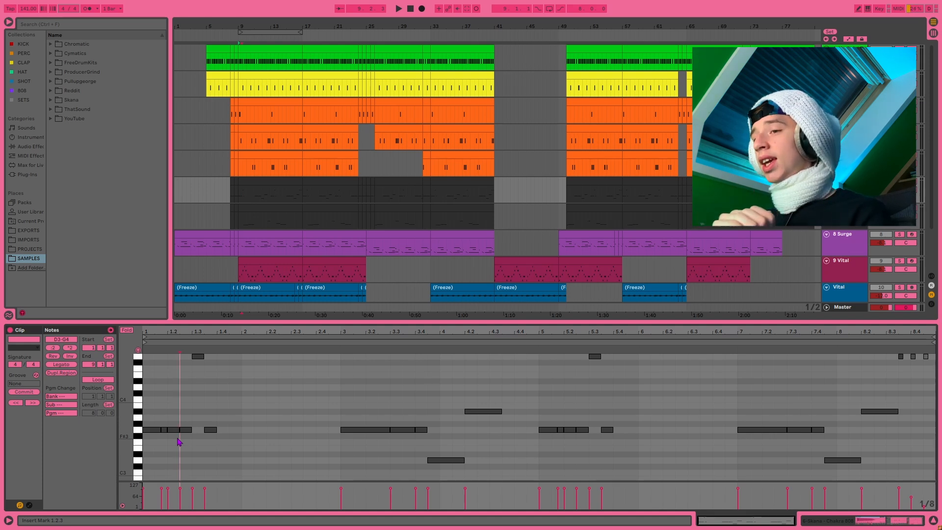
{"action": "left_click", "coordinate": [217, 395]}
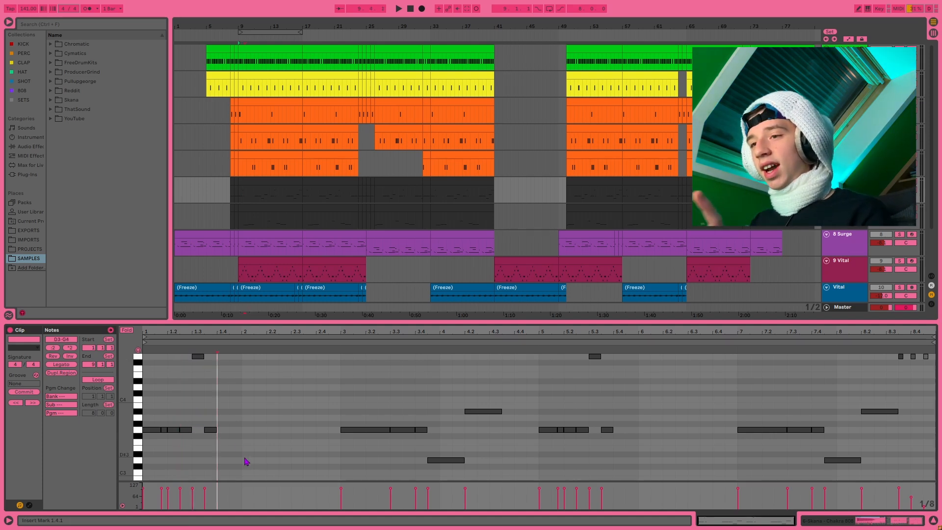
{"action": "left_click_drag", "start_coordinate": [218, 411], "coordinate": [342, 485]}
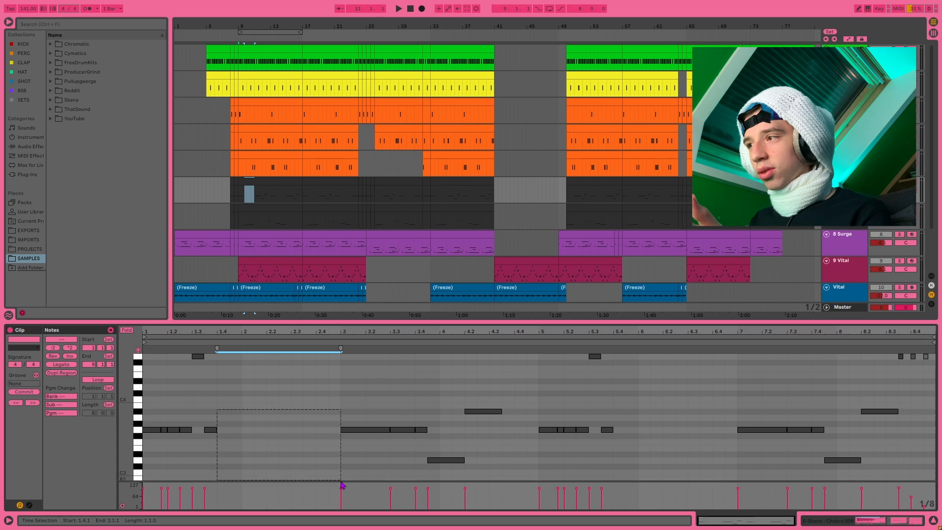
{"action": "left_click", "coordinate": [305, 436]}
Examine the notes of the 808 (ChaseTheMoney) clip at bars 9 to 17 and the track's device chain
{"action": "left_click", "coordinate": [254, 206]}
{"action": "left_click", "coordinate": [274, 440]}
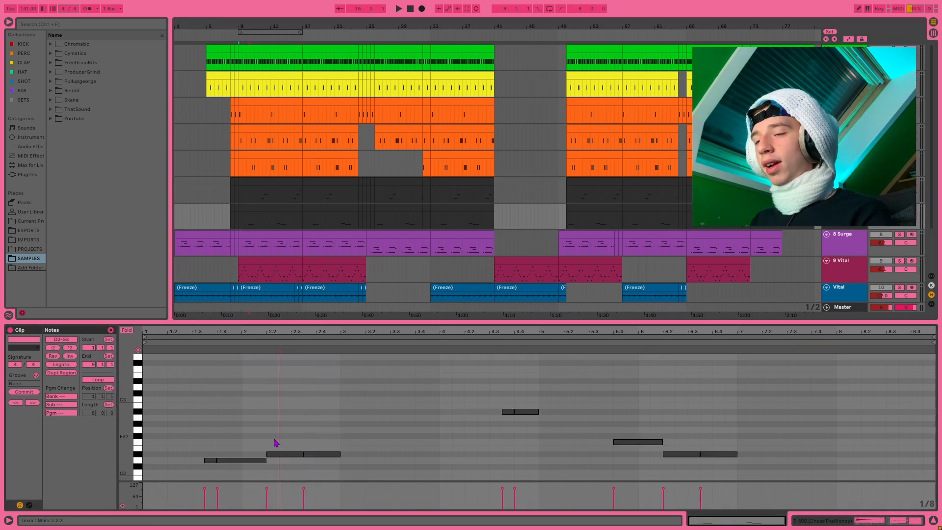
{"action": "scroll", "coordinate": [274, 443], "scroll_direction": "down", "scroll_amount": 3}
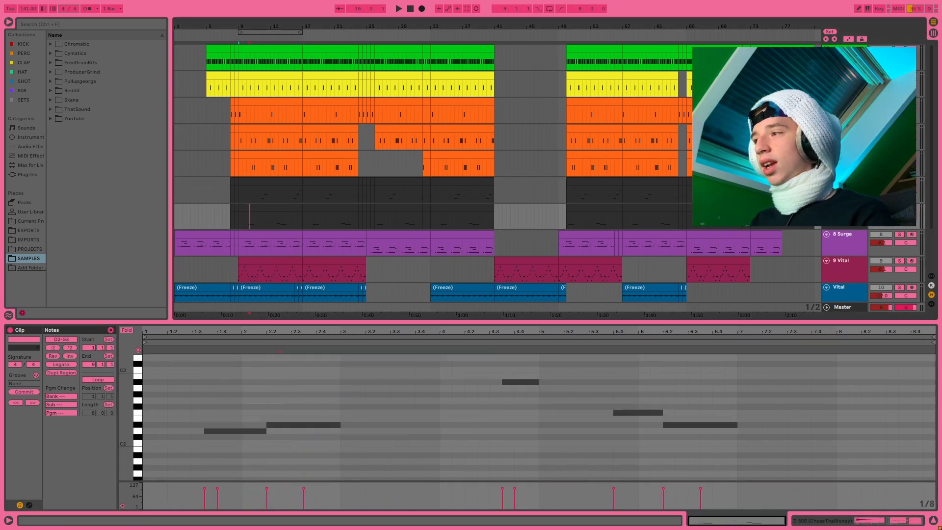
{"action": "key", "text": "shift+Tab"}
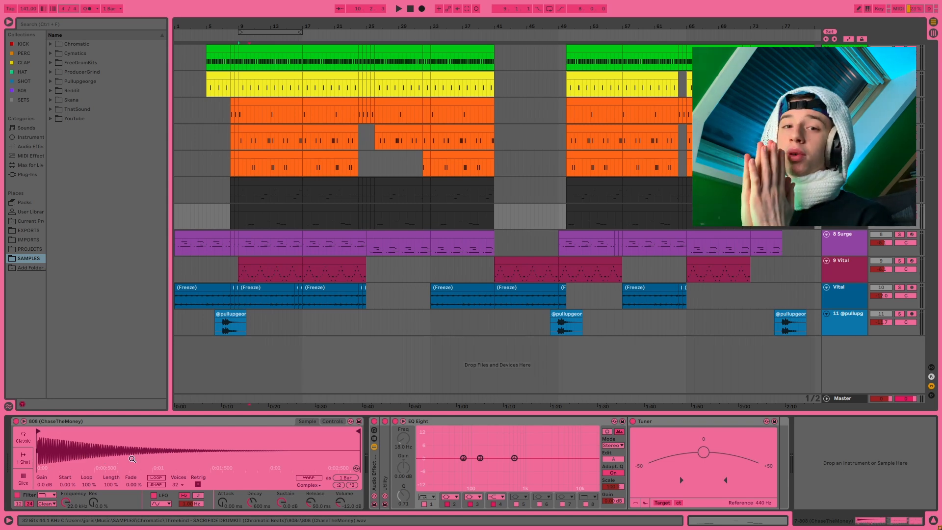
Select the Chakra 808 clip at bars 9 to 17 and play both 808 tracks together with the drums
{"action": "key", "text": "ctrl+z"}
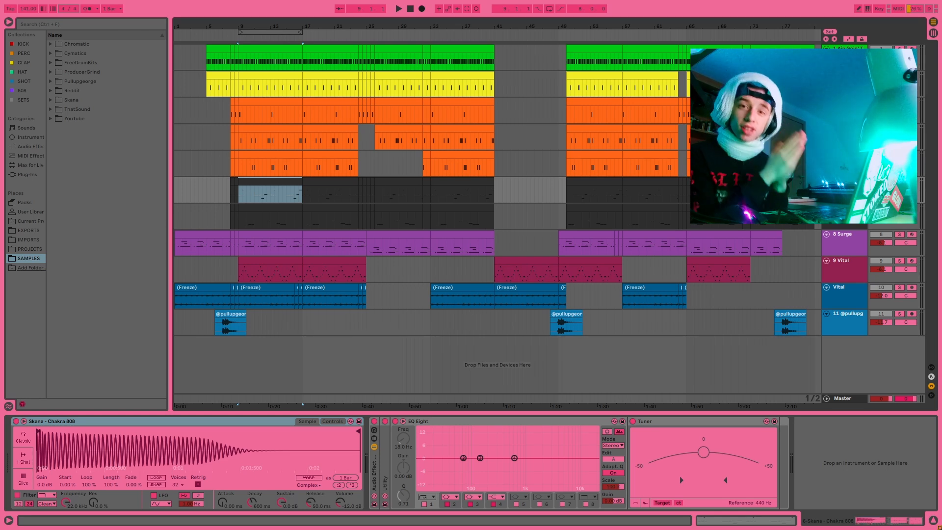
{"action": "left_click", "coordinate": [270, 192]}
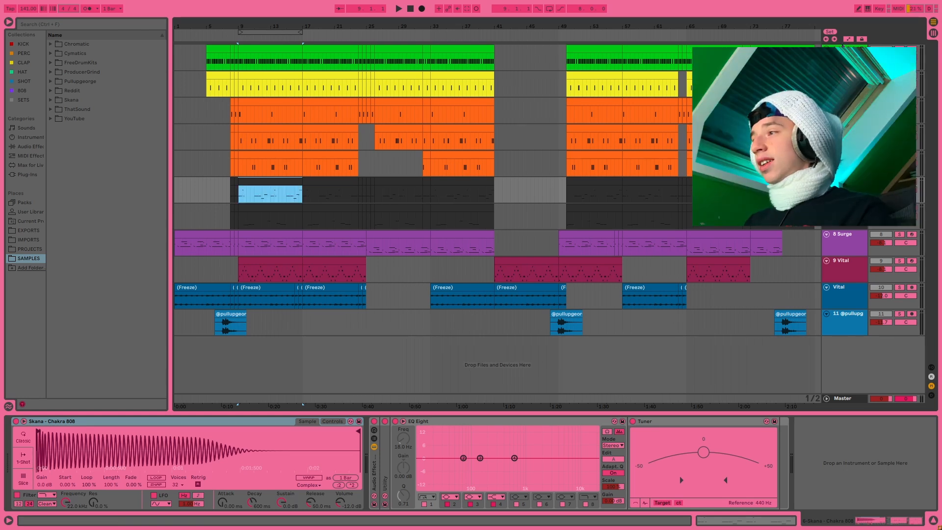
{"action": "left_click_drag", "start_coordinate": [231, 192], "coordinate": [300, 215]}
{"action": "key", "text": "space"}
{"action": "left_click", "coordinate": [734, 525]}
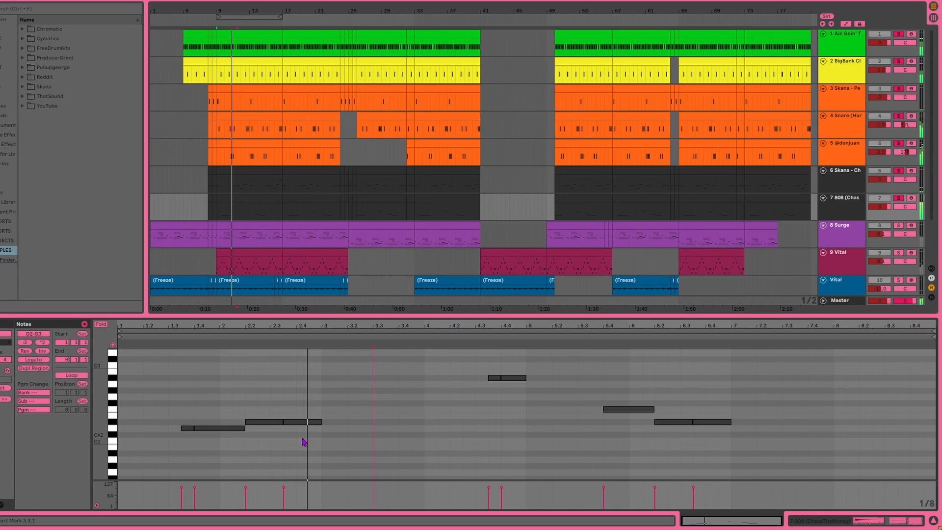
Compare the Chakra 808 notes with the 808 (ChaseTheMoney) notes at bars 9 to 17 during playback
{"action": "left_click", "coordinate": [248, 173]}
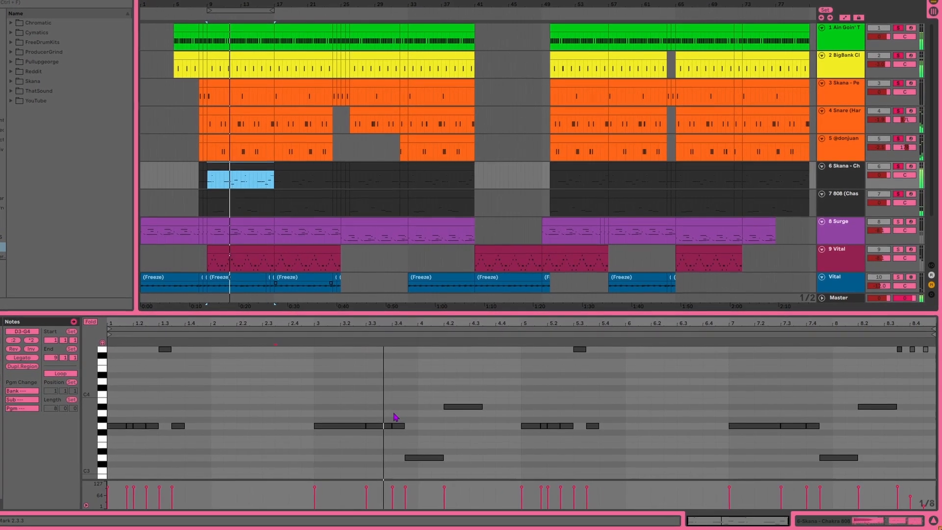
{"action": "left_click", "coordinate": [421, 394]}
{"action": "scroll", "coordinate": [422, 394], "scroll_direction": "up", "scroll_amount": 2}
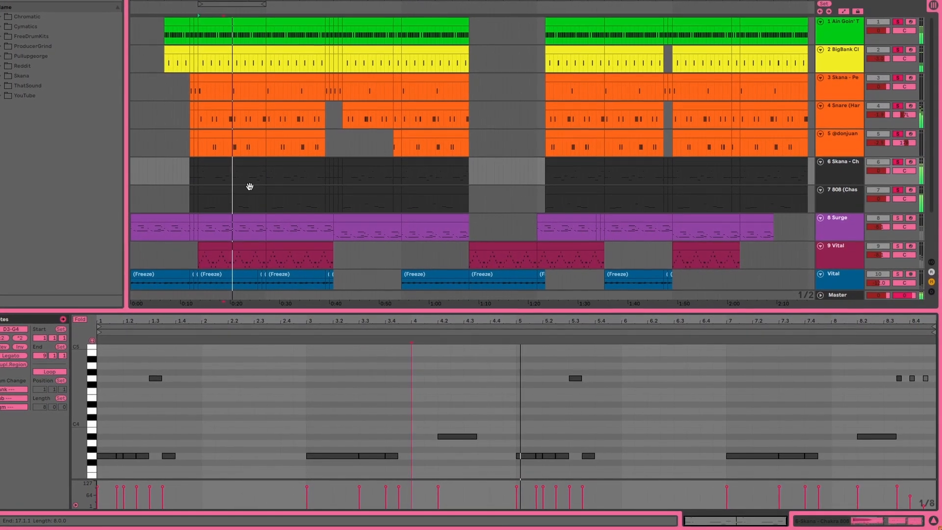
{"action": "left_click", "coordinate": [249, 193]}
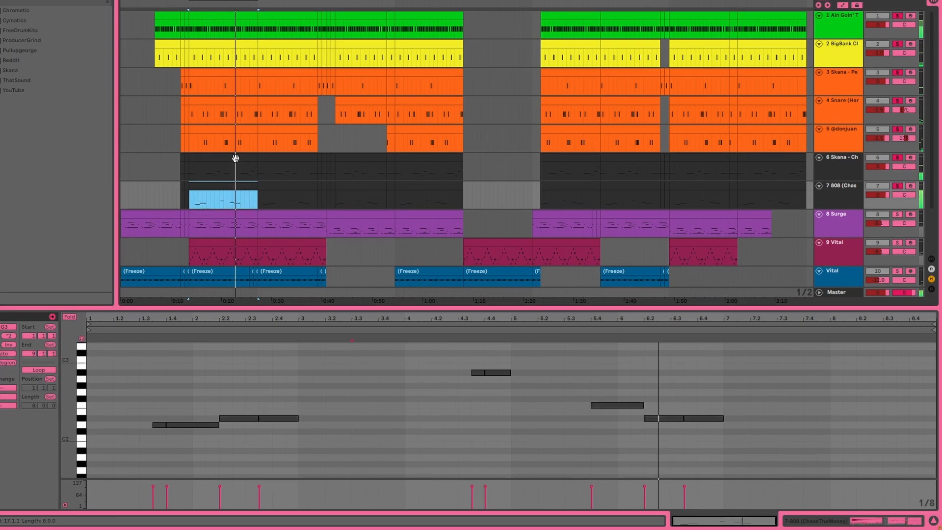
Reopen the Chakra 808 clip and highlight the three G4 notes at its end
{"action": "left_click", "coordinate": [229, 155]}
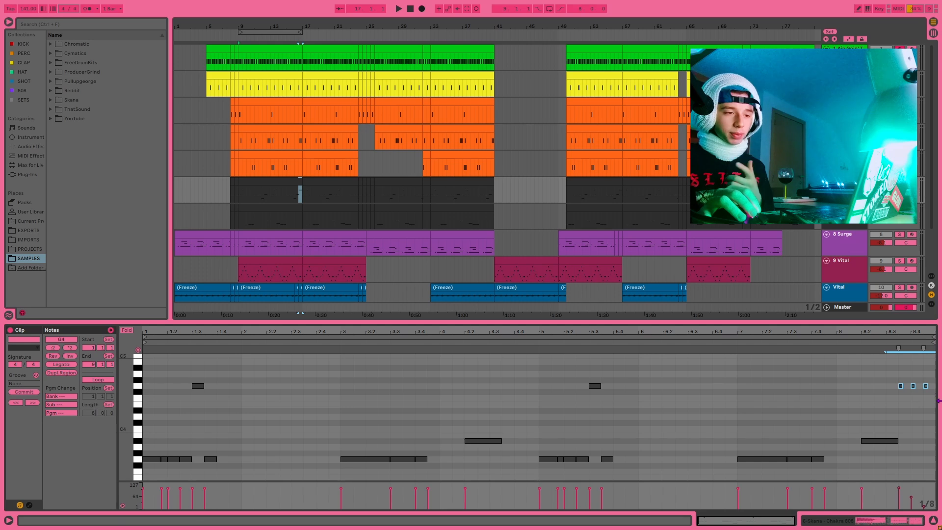
{"action": "left_click_drag", "start_coordinate": [879, 377], "coordinate": [939, 411]}
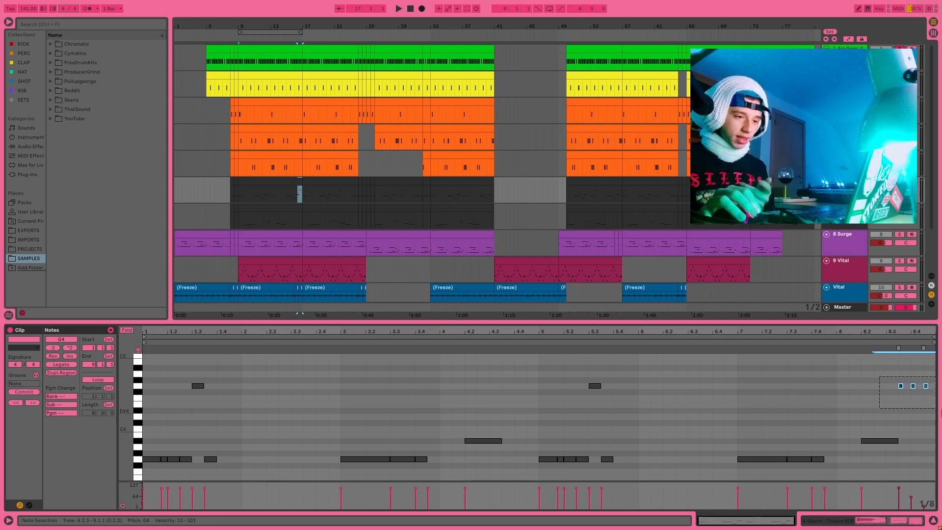
{"action": "left_click", "coordinate": [900, 432]}
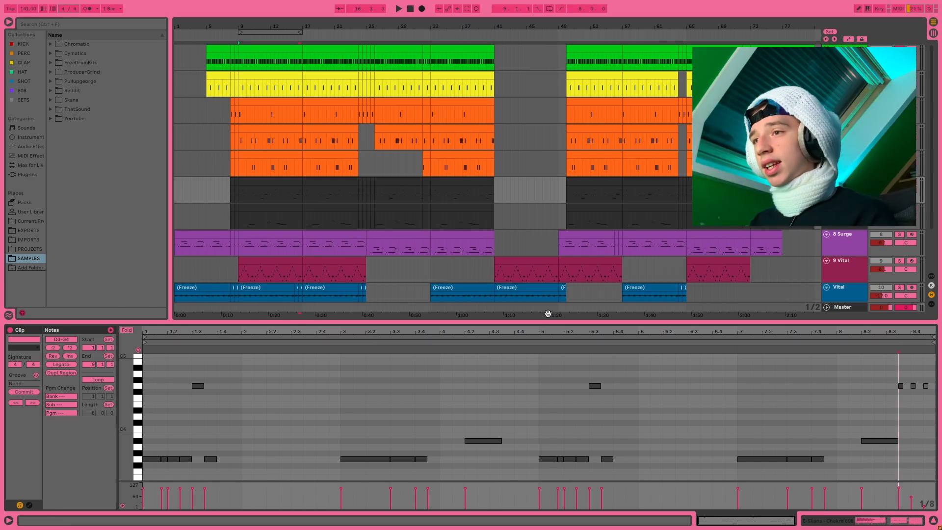
Highlight the D2 and D#2 notes of the 808 (ChaseTheMoney) clip and play the clip from 1.3.3
{"action": "left_click", "coordinate": [282, 206]}
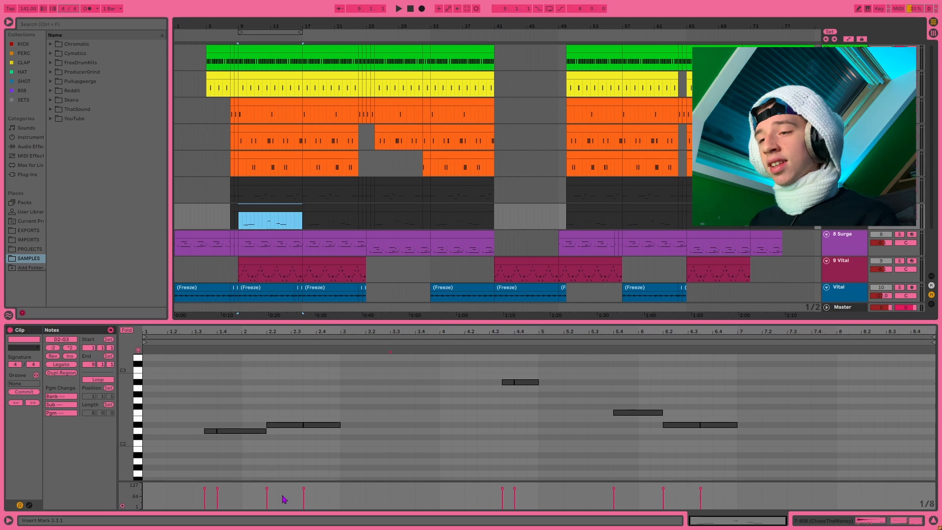
{"action": "left_click_drag", "start_coordinate": [219, 406], "coordinate": [351, 450]}
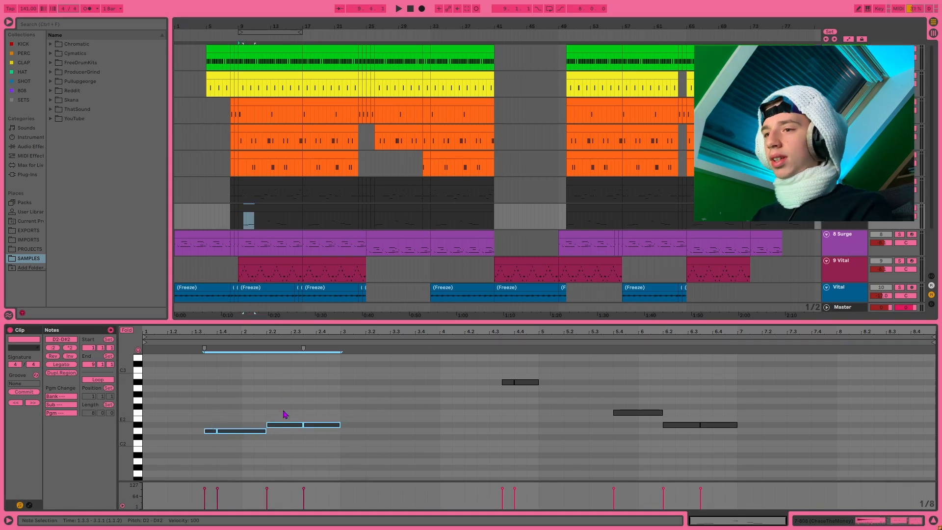
{"action": "left_click", "coordinate": [234, 395]}
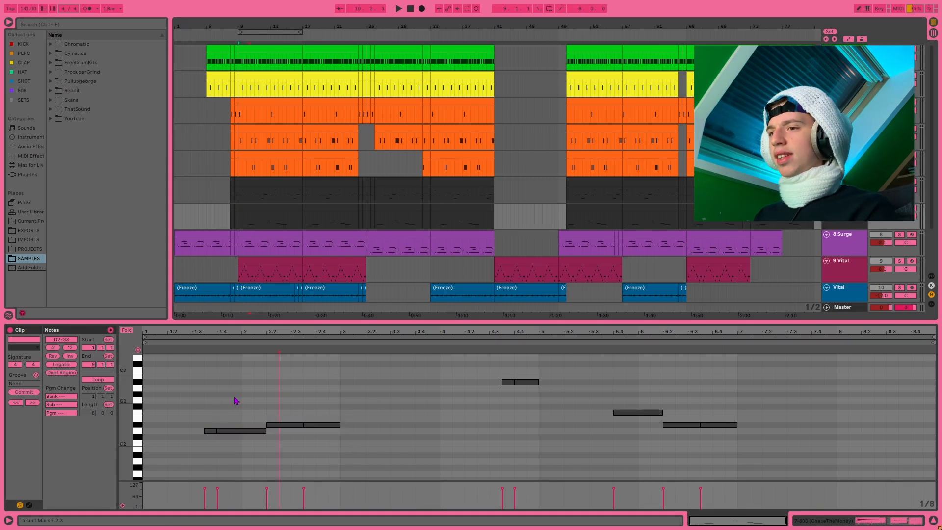
{"action": "left_click", "coordinate": [205, 389]}
{"action": "key", "text": "space"}
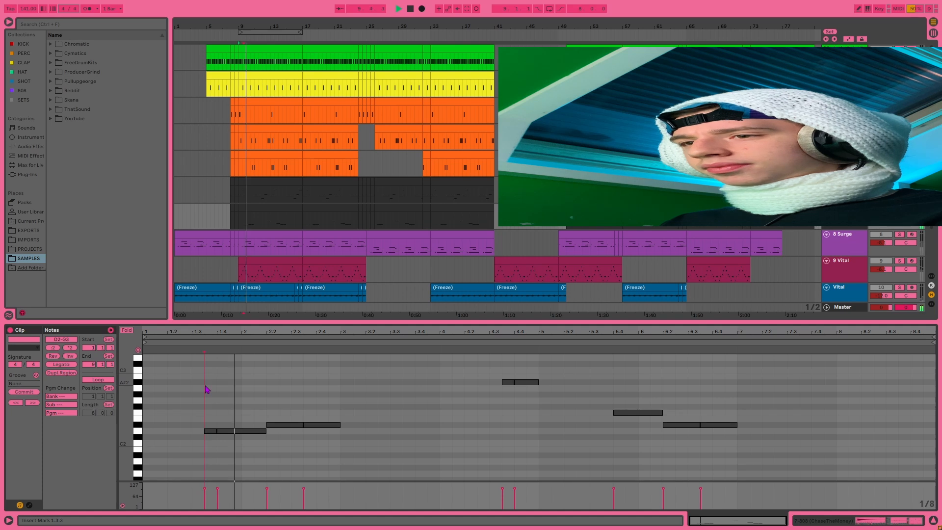
{"action": "left_click", "coordinate": [262, 431]}
{"action": "key", "text": "space"}
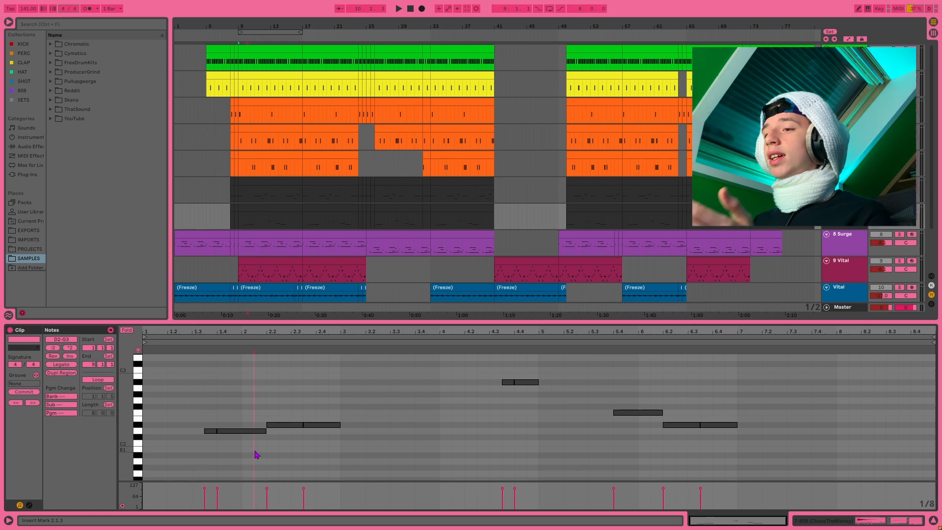
Highlight the three note groups of the 808 (ChaseTheMoney) pattern in turn and clear the selection
{"action": "left_click_drag", "start_coordinate": [212, 405], "coordinate": [312, 447]}
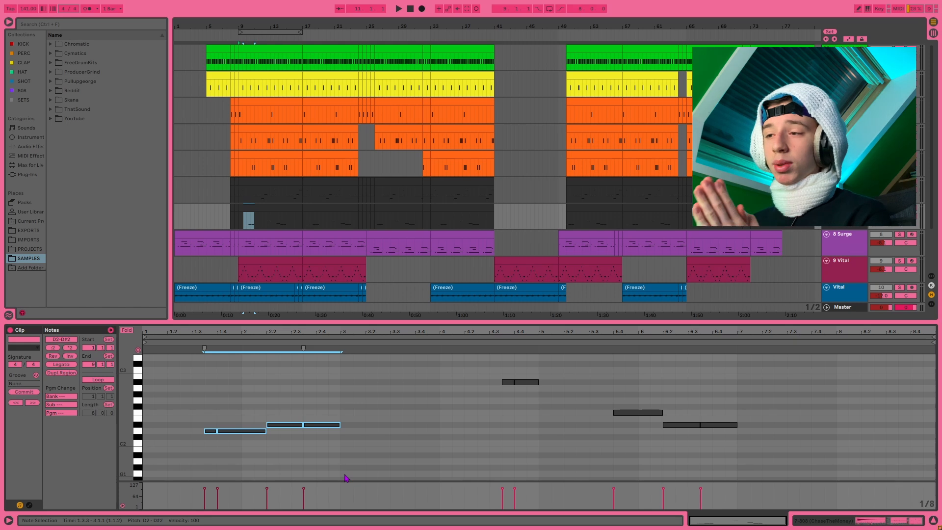
{"action": "left_click_drag", "start_coordinate": [476, 421], "coordinate": [543, 379]}
{"action": "left_click_drag", "start_coordinate": [619, 389], "coordinate": [737, 433]}
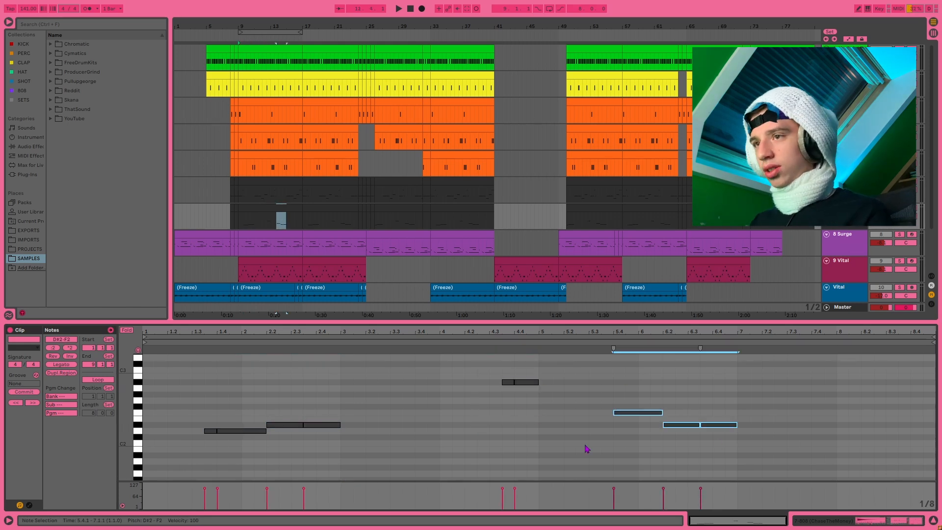
{"action": "left_click", "coordinate": [566, 432]}
Hide the clip view and play the full beat from bar 8
{"action": "left_click", "coordinate": [934, 521]}
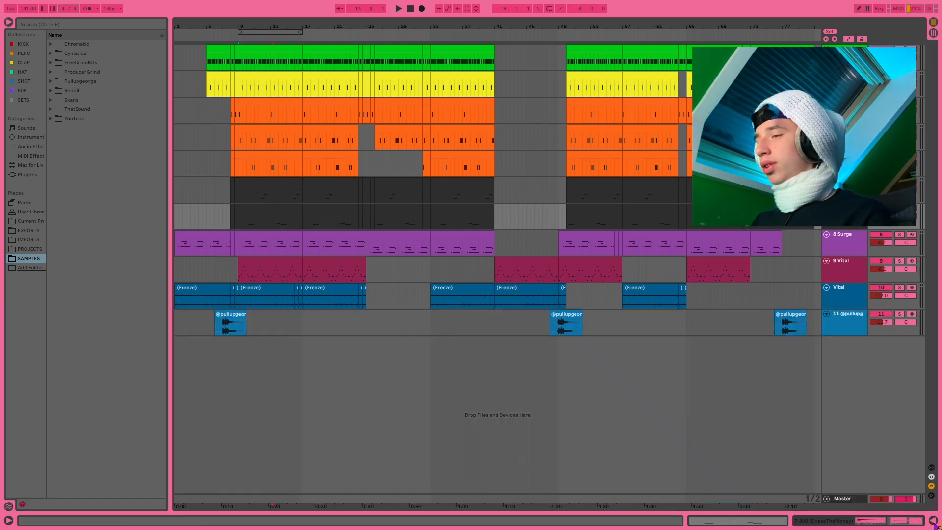
{"action": "left_click", "coordinate": [231, 218]}
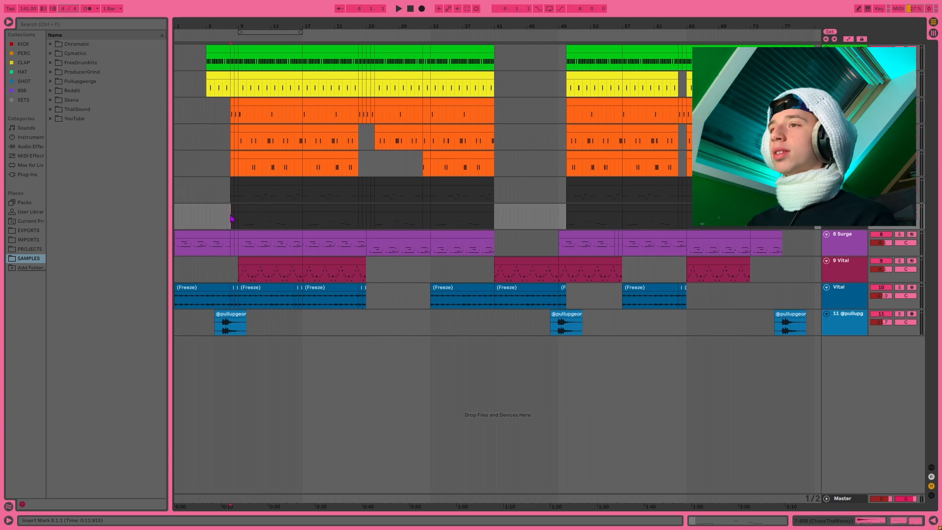
{"action": "key", "text": "space"}
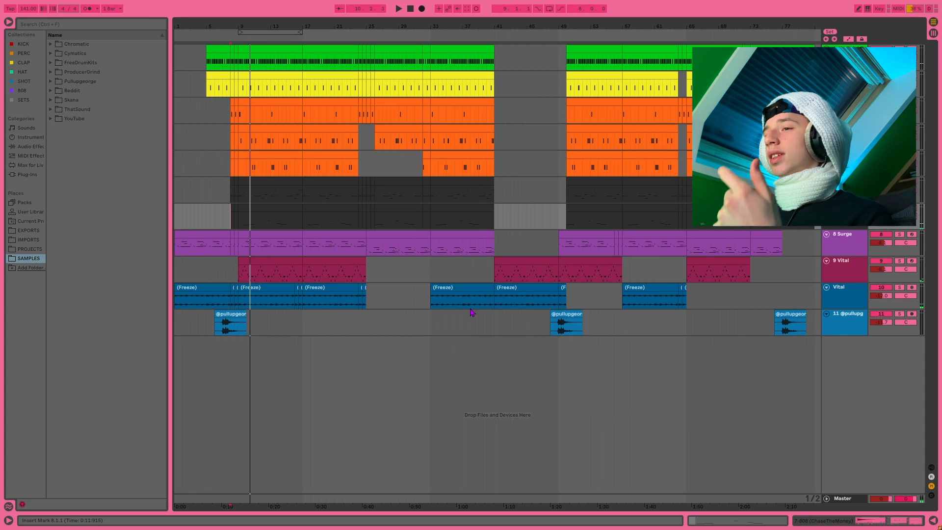
Play the soloed Vital clip from bar 9, and replay the full beat from bar 21
{"action": "left_click", "coordinate": [271, 262]}
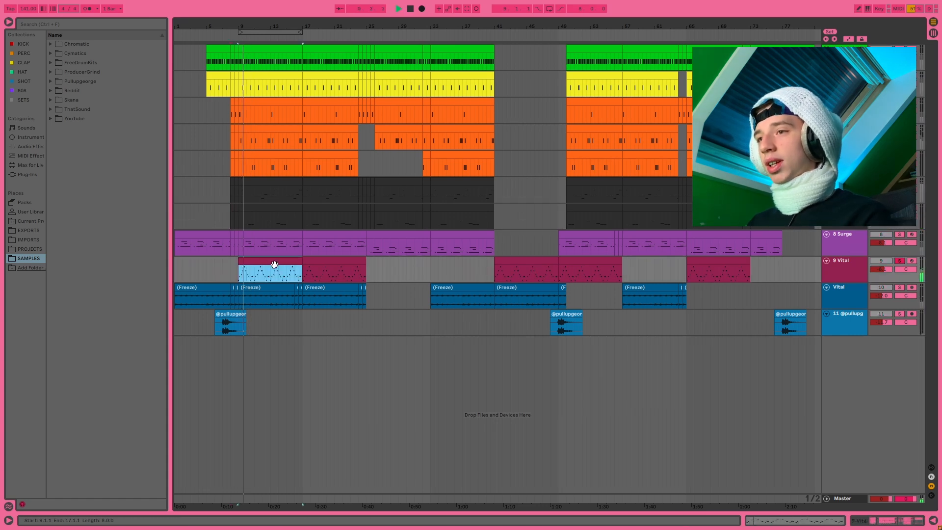
{"action": "left_click", "coordinate": [279, 273]}
{"action": "left_click", "coordinate": [351, 219]}
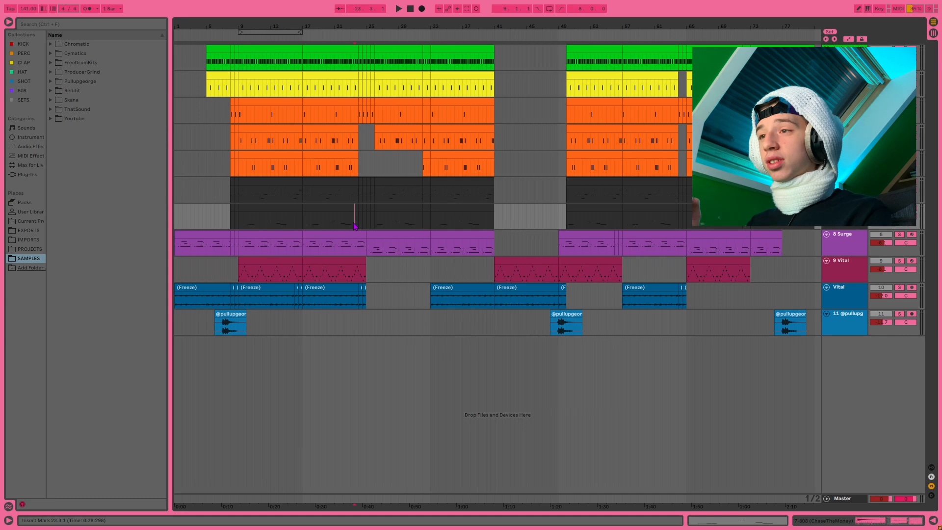
{"action": "left_click", "coordinate": [335, 221]}
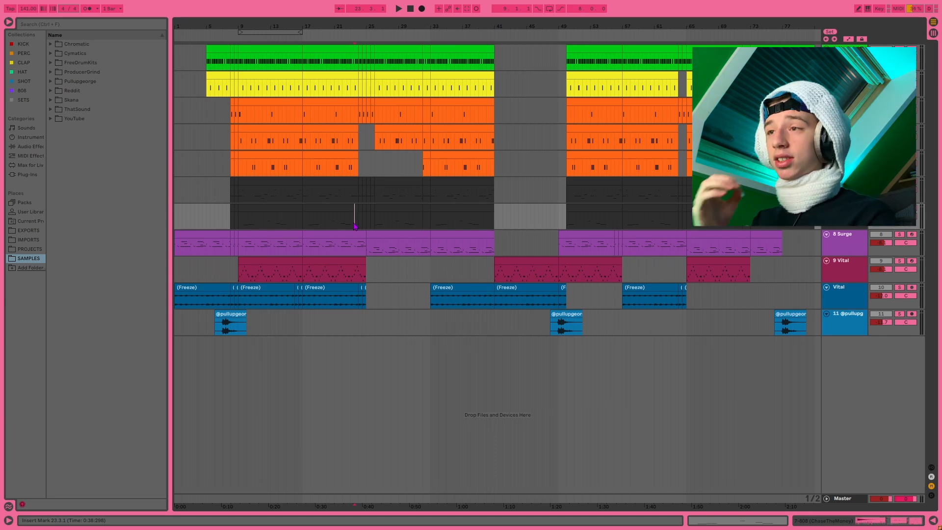
{"action": "key", "text": "space"}
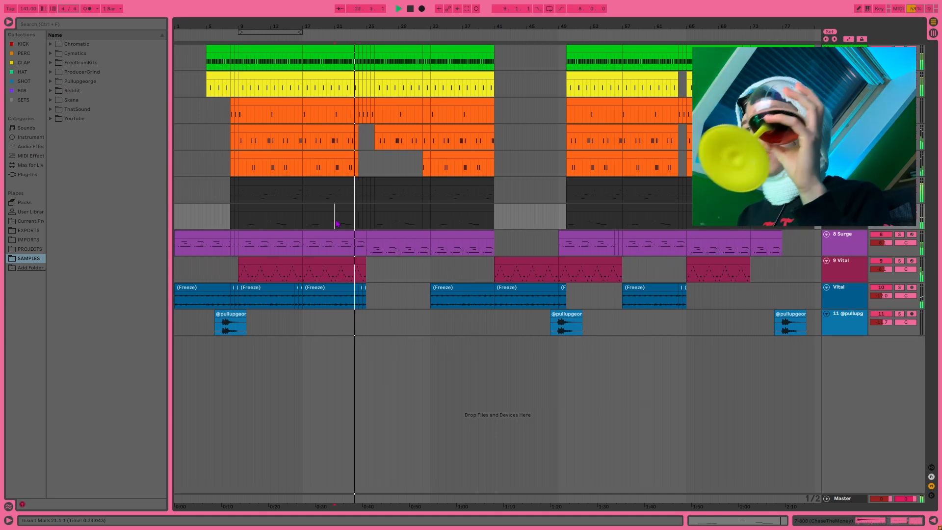